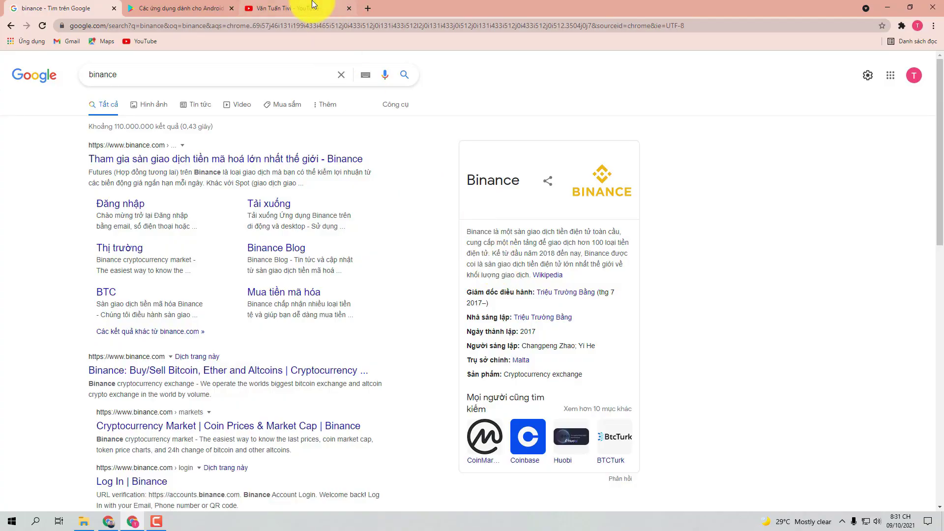
# Step: Bring up the YouTube channel page in the third tab and scroll through its uploads
pyautogui.click(310, 7)
pyautogui.scroll(-2, 368, 253)
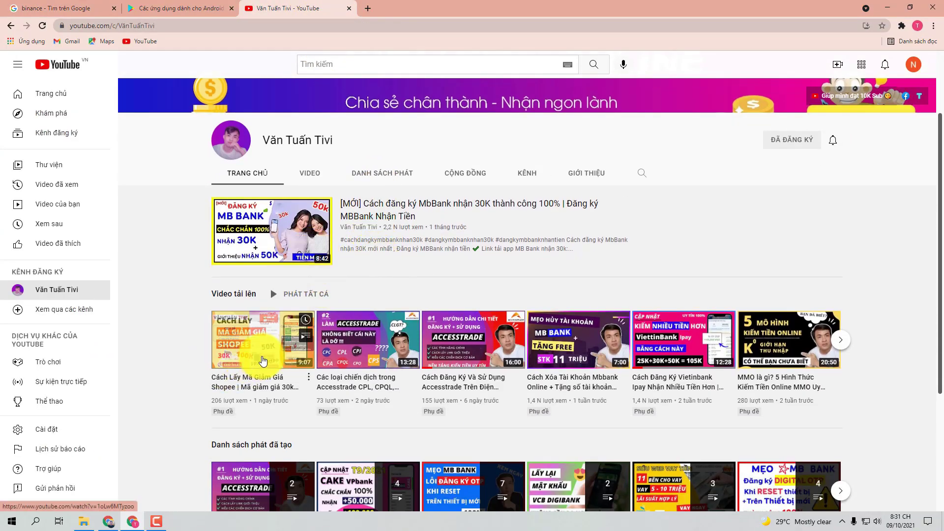
# Step: Open the channel's newest upload, the Shopee voucher video, and read its description and pinned comment
pyautogui.click(262, 361)
pyautogui.scroll(-10, 210, 376)
pyautogui.scroll(-15, 211, 376)
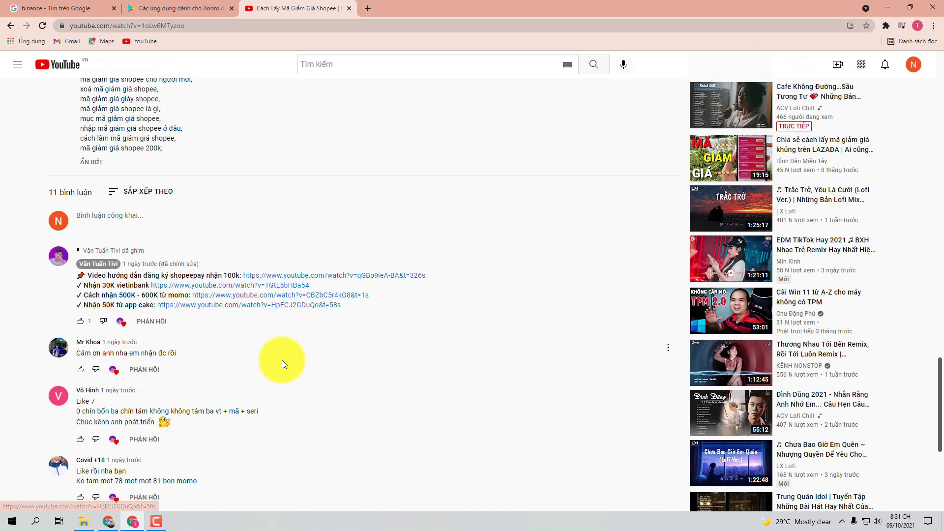
pyautogui.scroll(20, 282, 363)
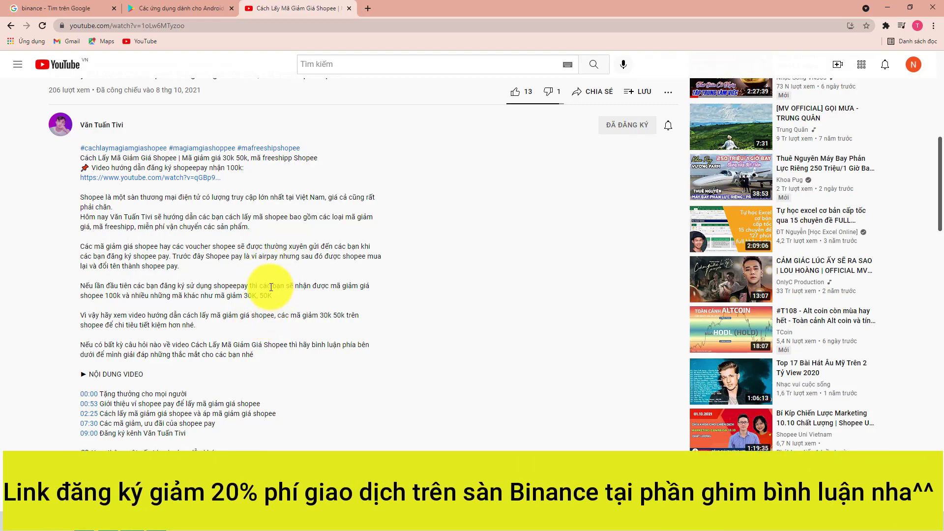
pyautogui.scroll(1, 288, 262)
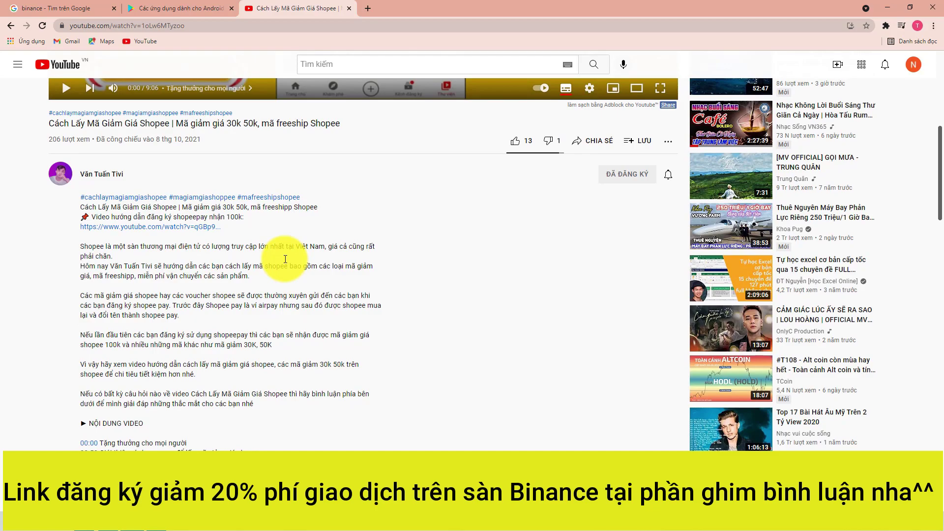
pyautogui.scroll(2, 275, 259)
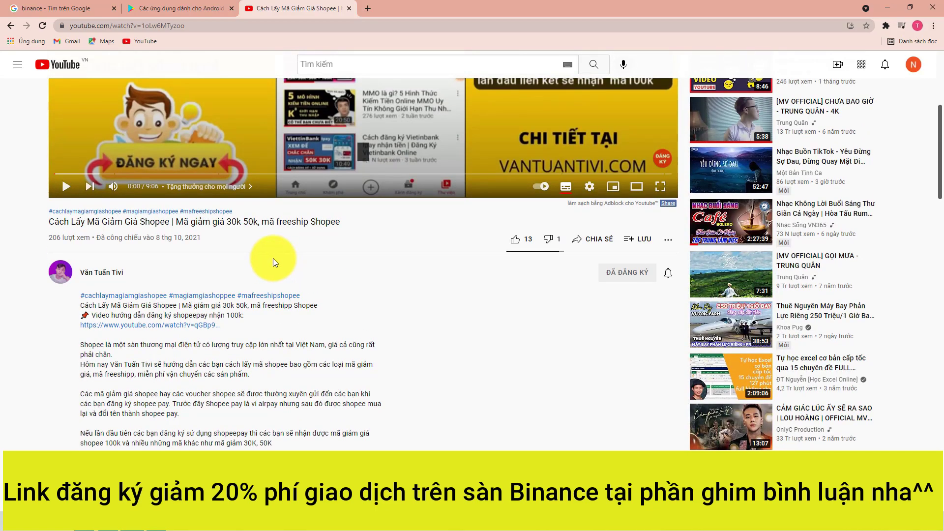
pyautogui.scroll(4, 273, 258)
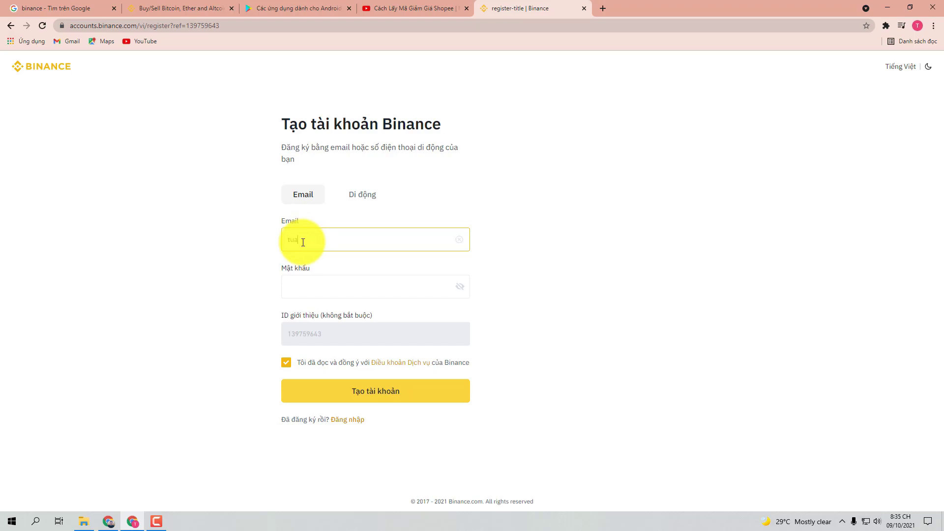
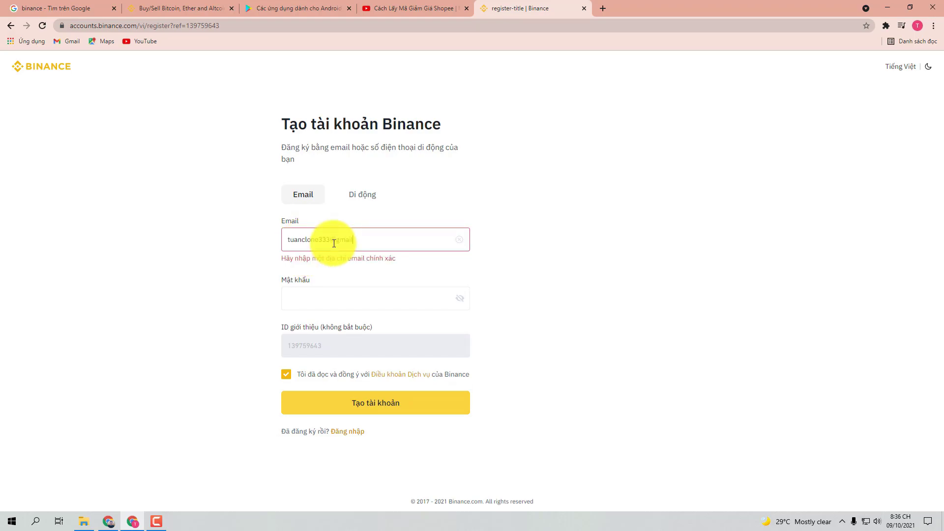
# Step: Finish entering the email address and fill the password with Chrome's suggested strong password
pyautogui.click(354, 287)
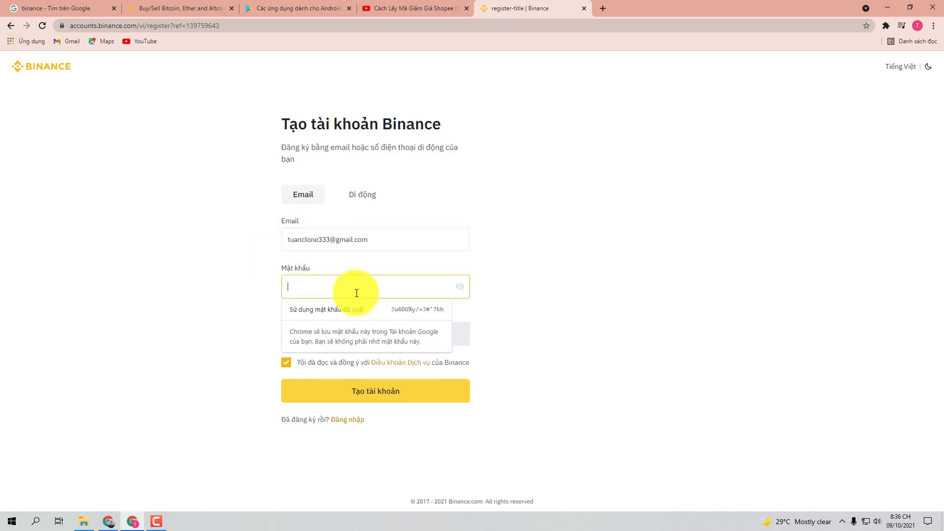
pyautogui.click(246, 286)
pyautogui.click(315, 287)
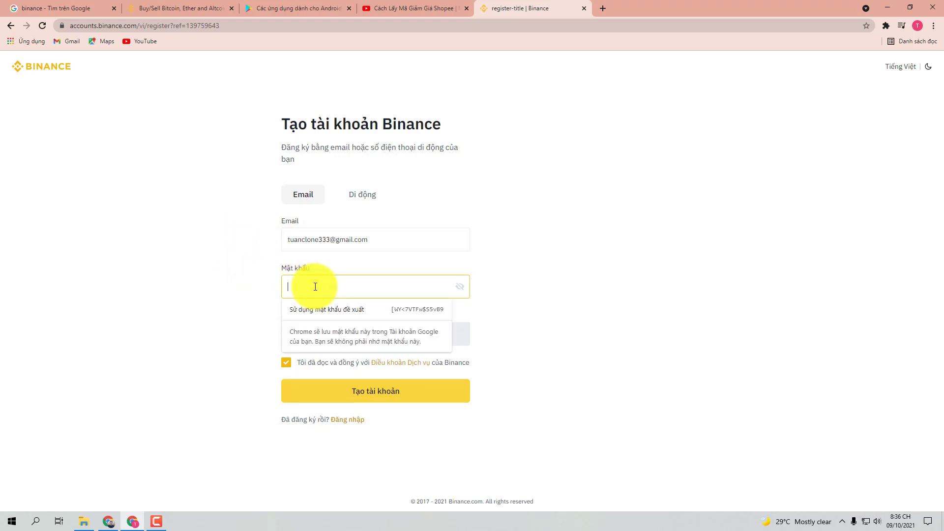
pyautogui.hotkey('ctrl', 'v')
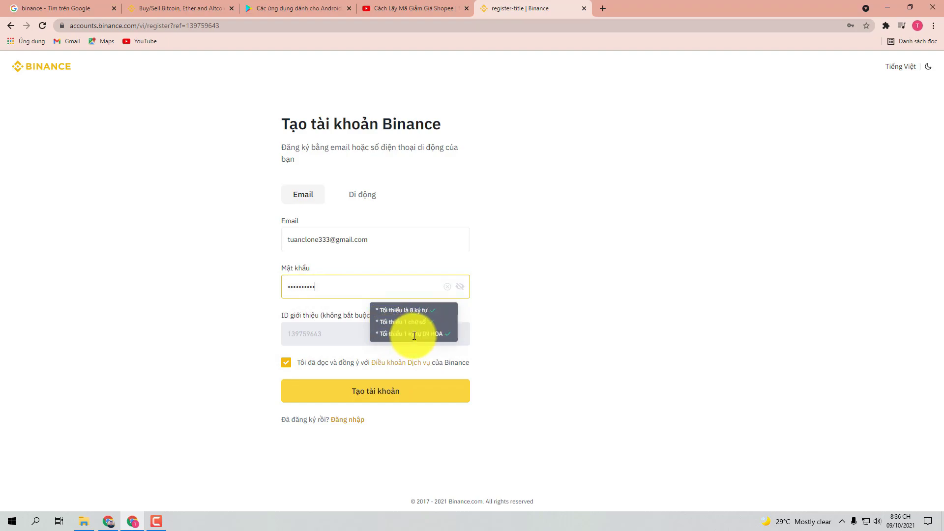
pyautogui.click(326, 332)
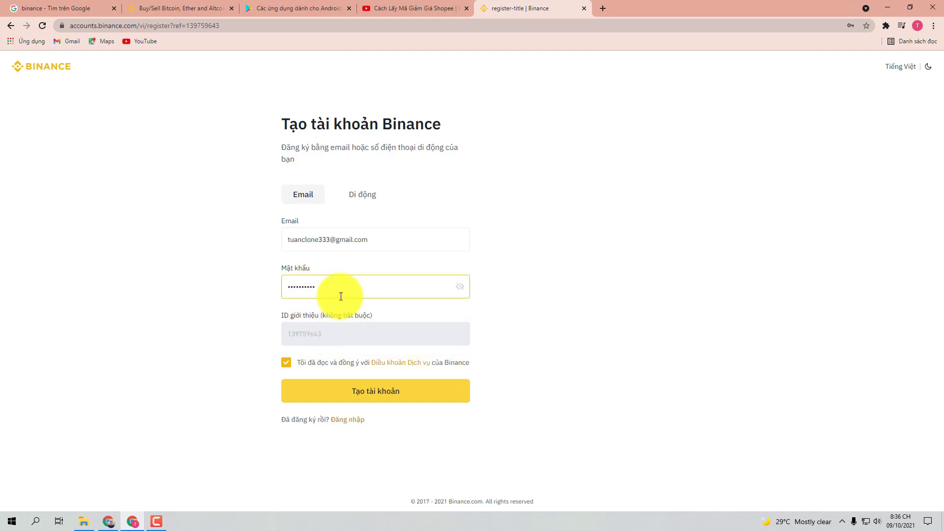
pyautogui.click(292, 326)
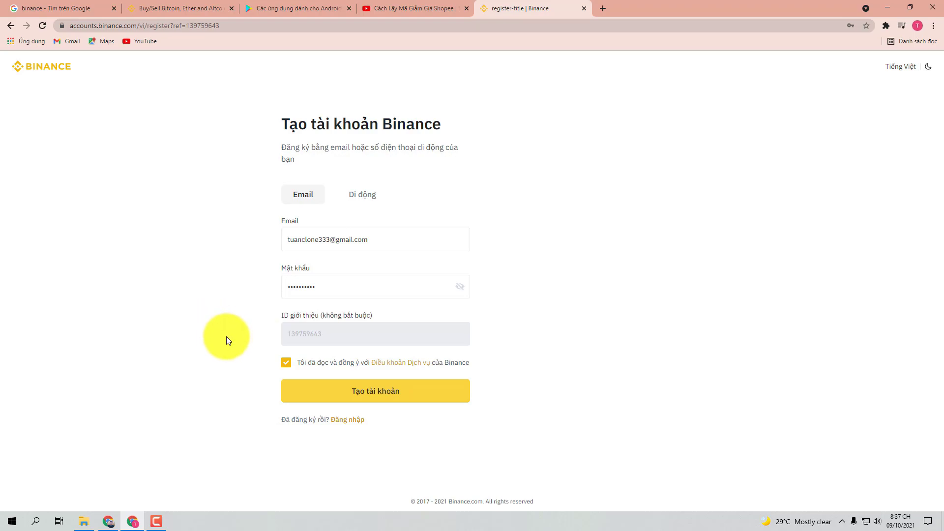
# Step: Glance at the Binance home page's market trends list, then go back to the registration form
pyautogui.click(197, 9)
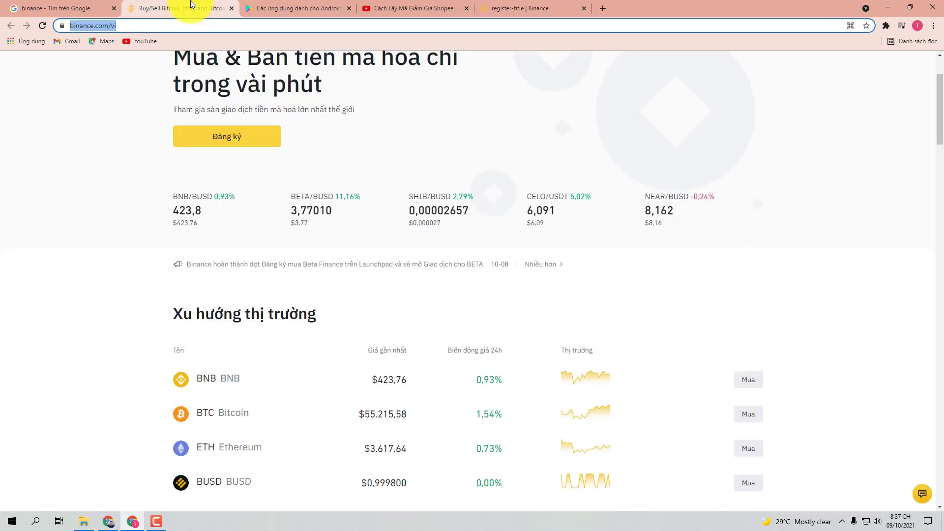
pyautogui.scroll(-2, 389, 314)
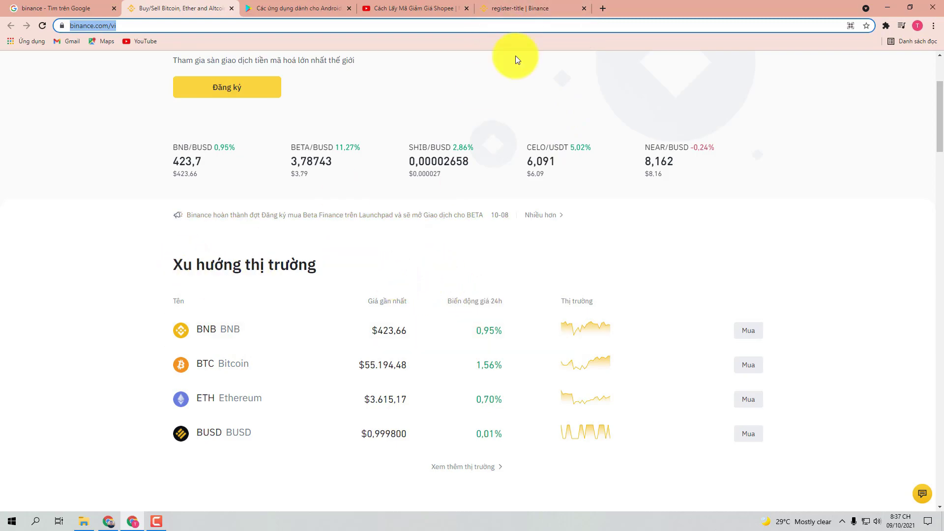
pyautogui.click(536, 5)
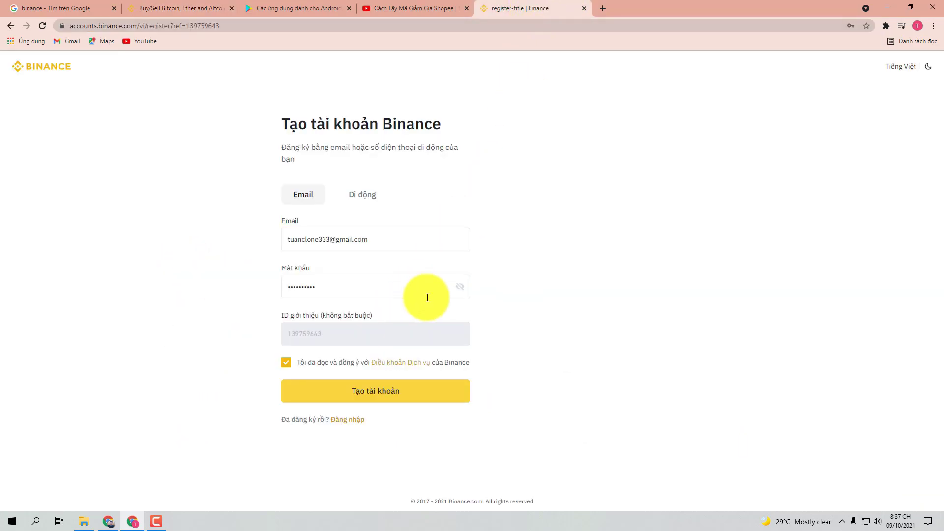
# Step: Submit the Binance registration, solve the slider puzzle, decline saving the password, and start a Gmail tab
pyautogui.click(387, 395)
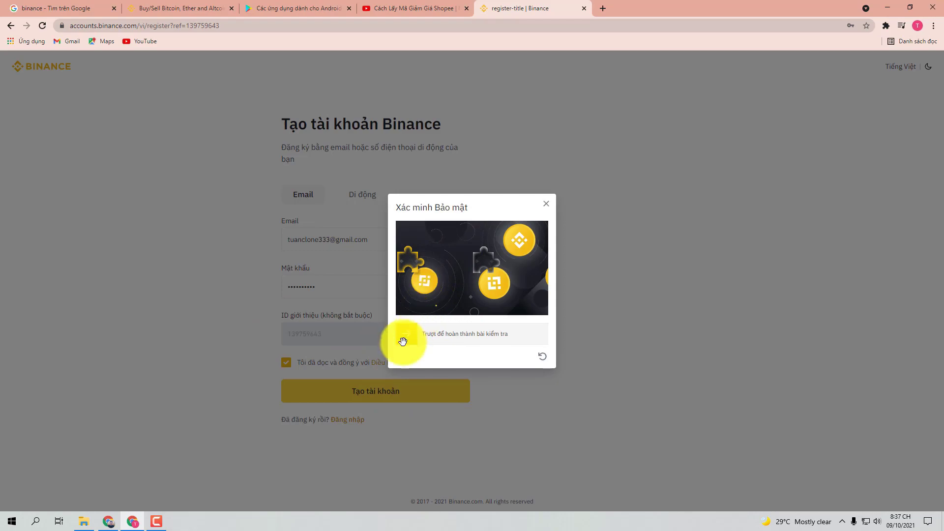
pyautogui.moveTo(408, 338); pyautogui.dragTo(489, 342)
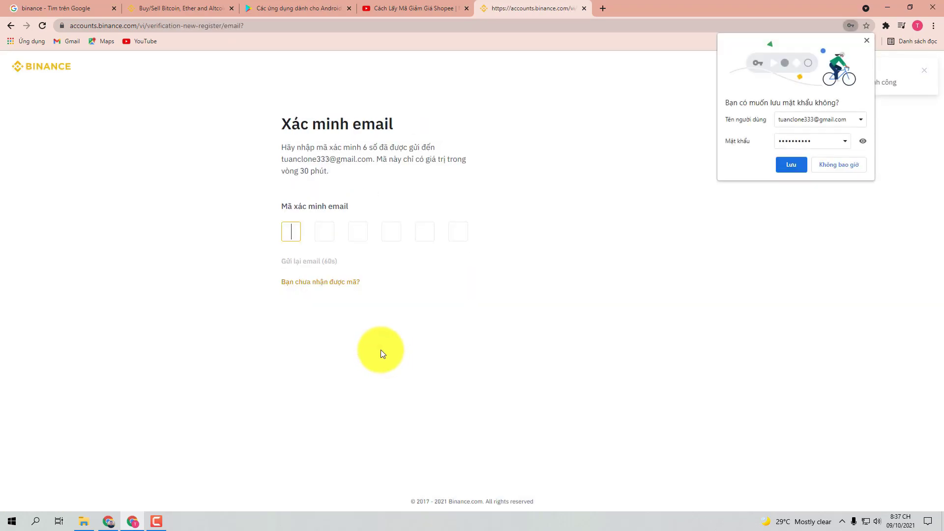
pyautogui.click(867, 41)
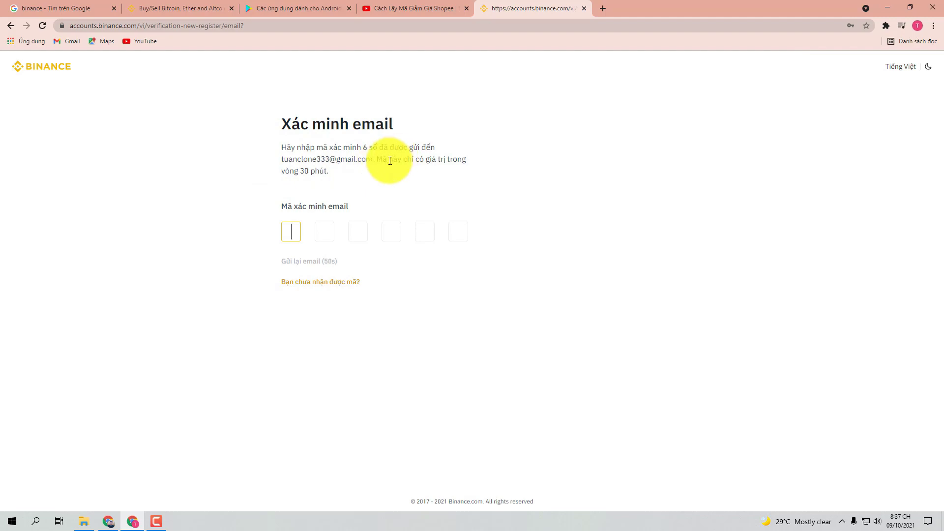
pyautogui.click(603, 9)
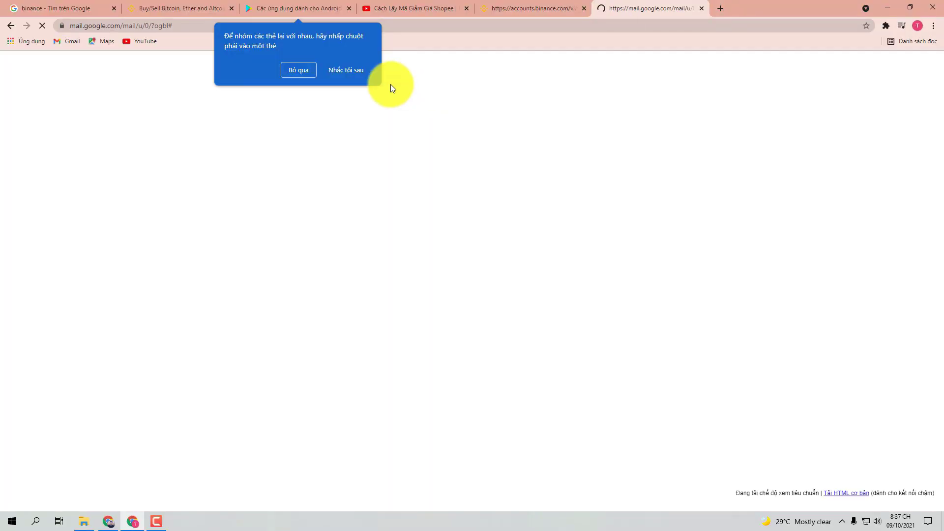
# Step: Copy the activation code from Binance's Confirm Your Registration email and bring it back to Binance
pyautogui.click(348, 70)
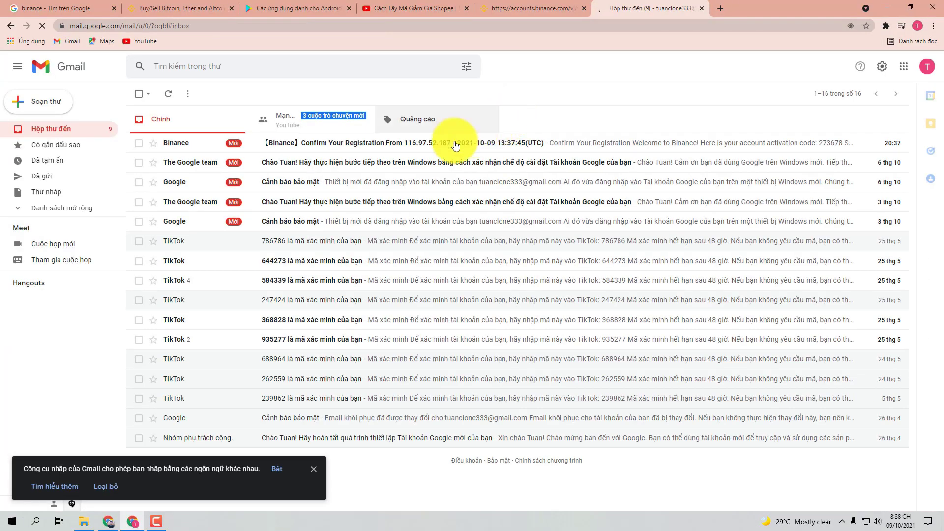
pyautogui.click(312, 146)
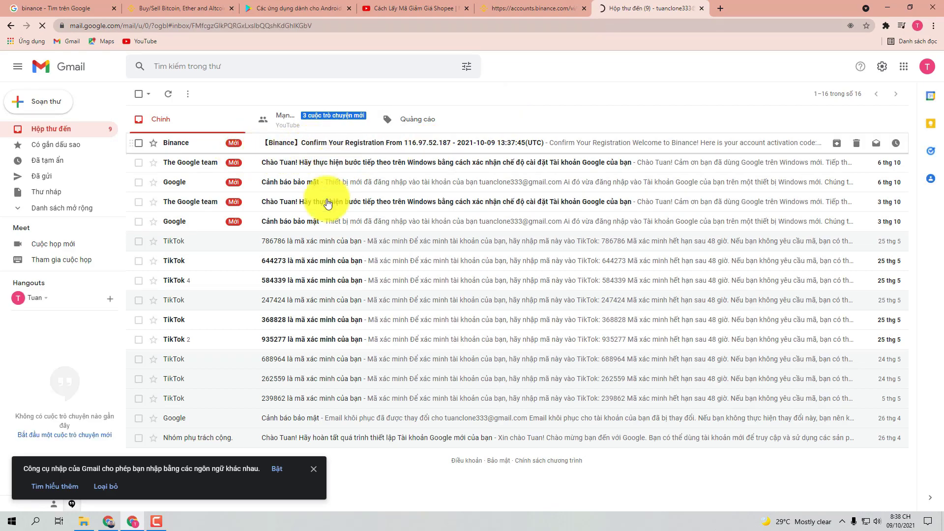
pyautogui.scroll(-1, 456, 290)
pyautogui.doubleClick(403, 281)
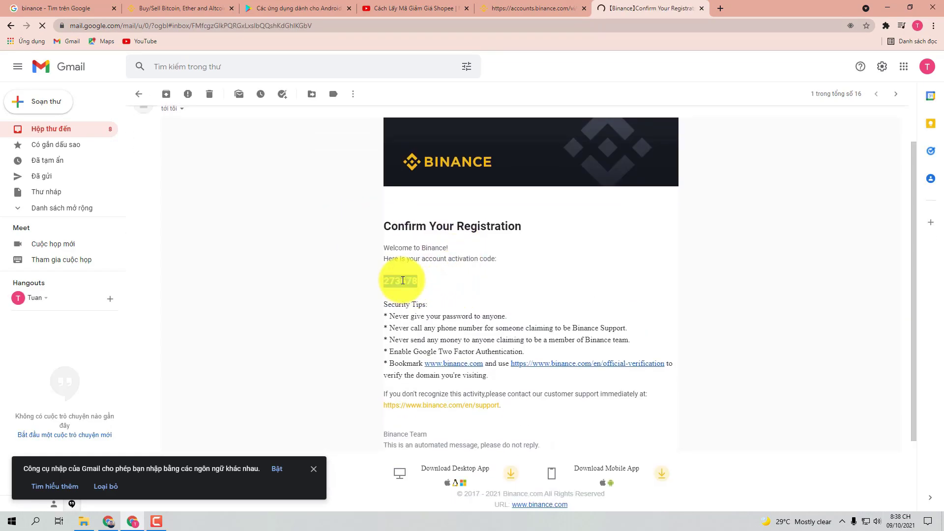
pyautogui.click(534, 9)
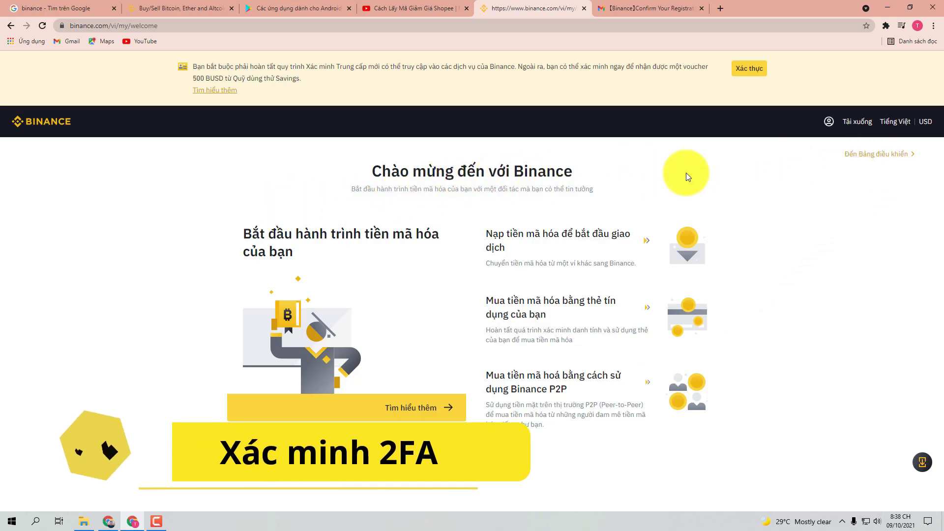
# Step: Go to the dashboard, close the 2FA security prompt, and review the balance and VIP 0 fees
pyautogui.click(880, 158)
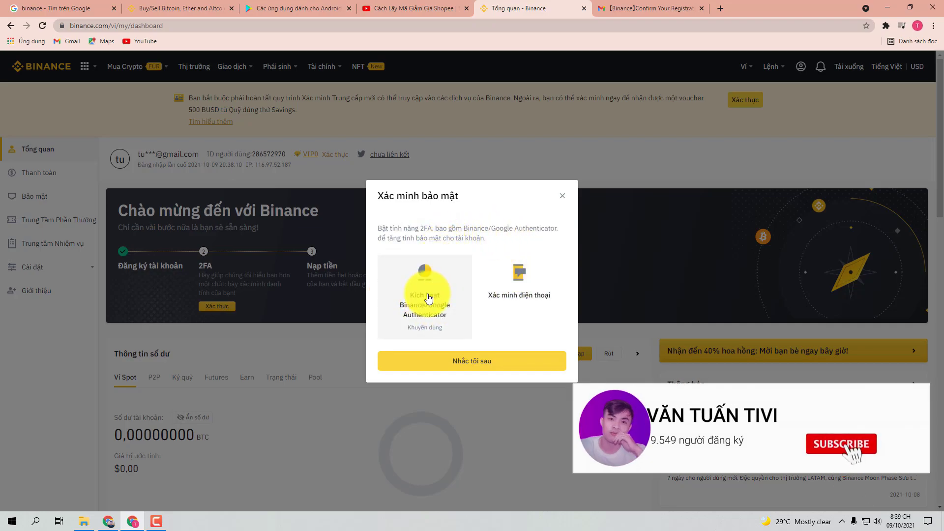
pyautogui.click(563, 196)
pyautogui.scroll(-5, 493, 262)
pyautogui.scroll(5, 492, 262)
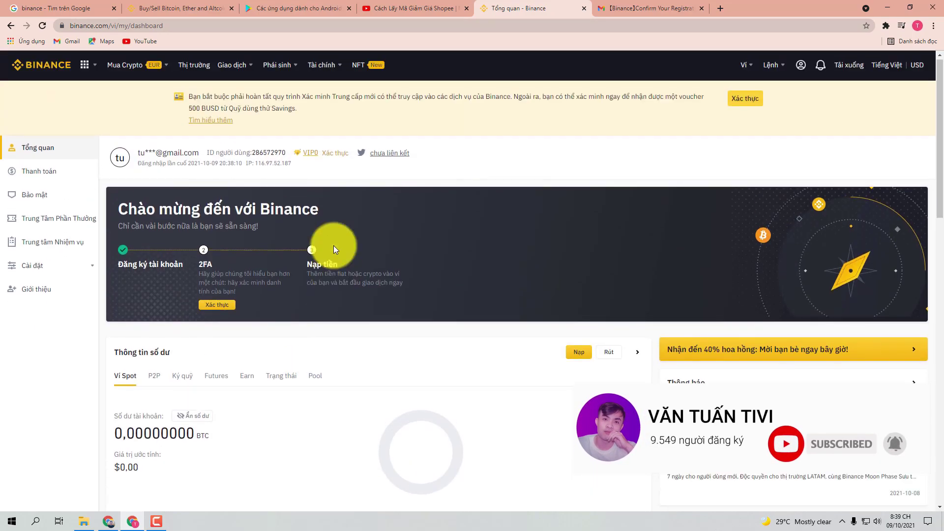
pyautogui.scroll(-3, 328, 240)
pyautogui.scroll(-3, 326, 235)
pyautogui.scroll(6, 322, 238)
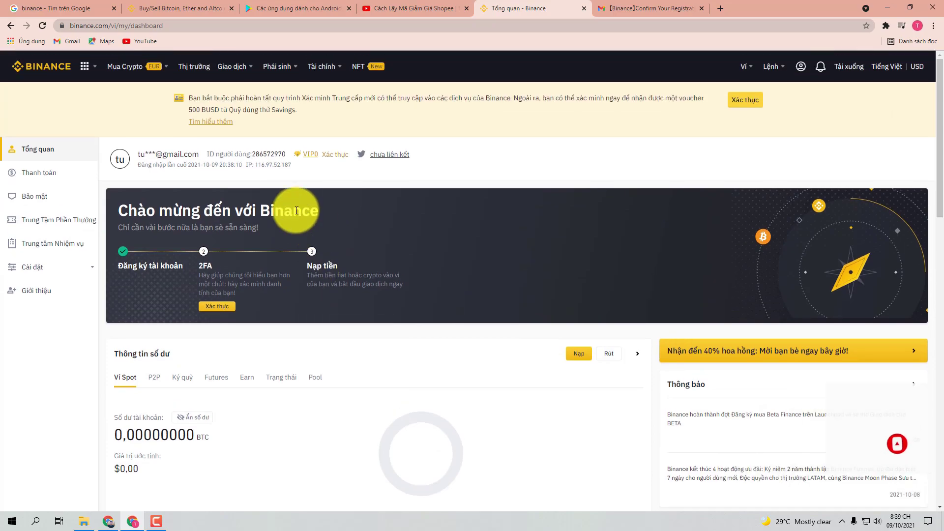
pyautogui.scroll(-4, 330, 246)
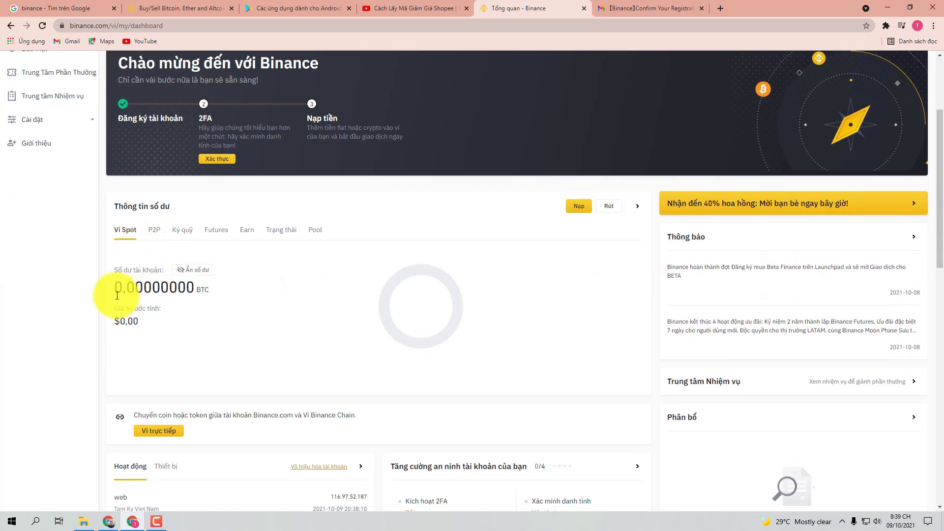
pyautogui.scroll(-1, 228, 284)
pyautogui.scroll(-12, 394, 308)
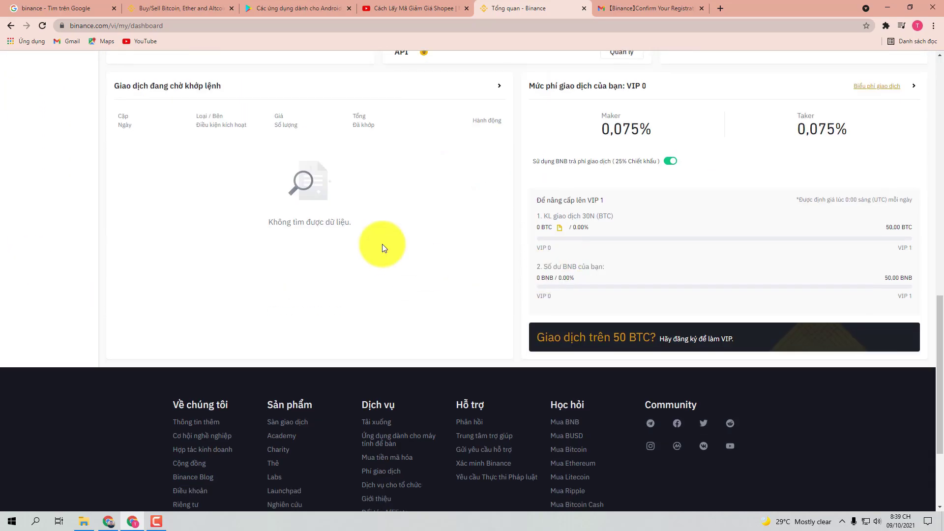
pyautogui.scroll(15, 216, 251)
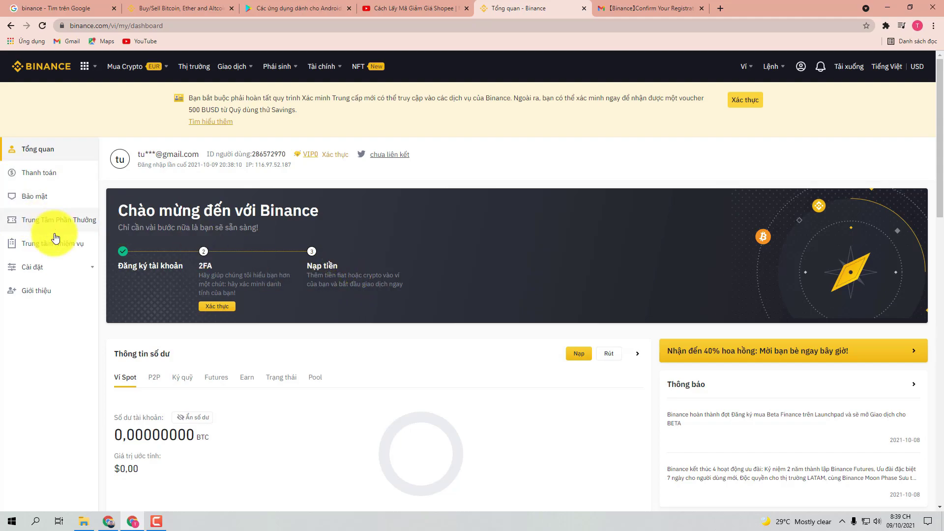
# Step: Go to the Bảo mật security page and choose Kích hoạt for two-factor authentication
pyautogui.click(45, 196)
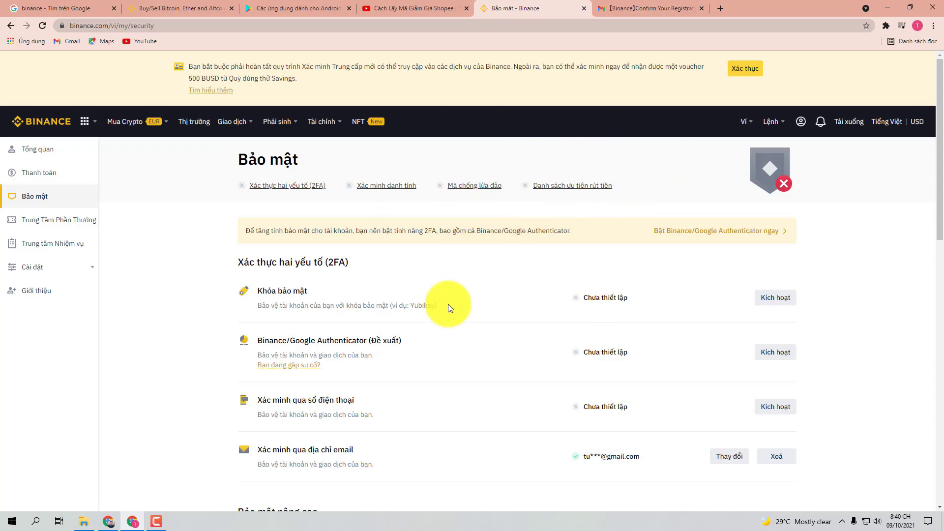
pyautogui.scroll(-1, 448, 303)
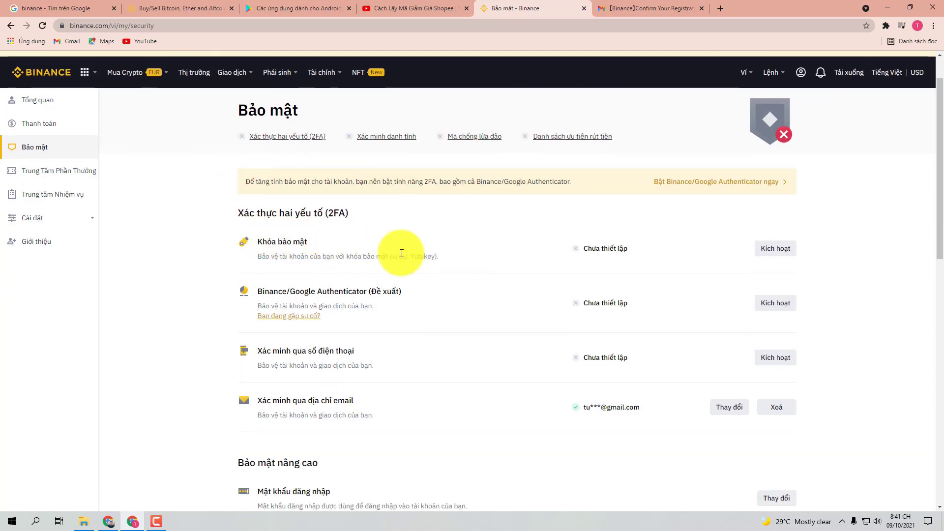
pyautogui.scroll(-1, 398, 250)
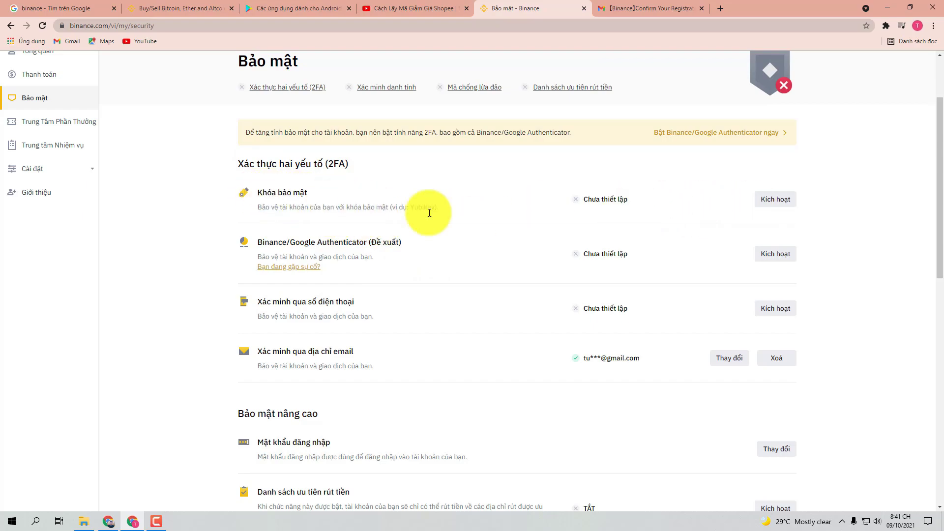
pyautogui.click(775, 199)
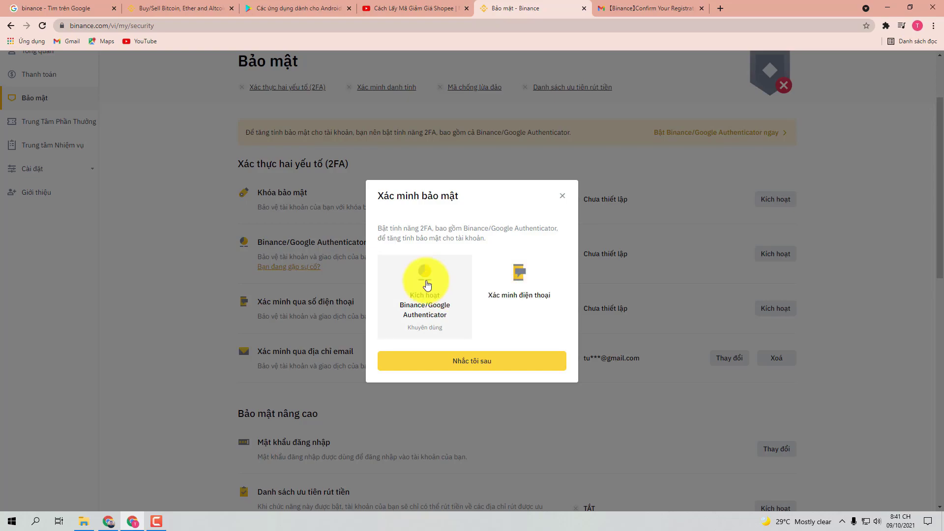
# Step: Choose Binance/Google Authenticator as the two-factor verification method
pyautogui.click(426, 284)
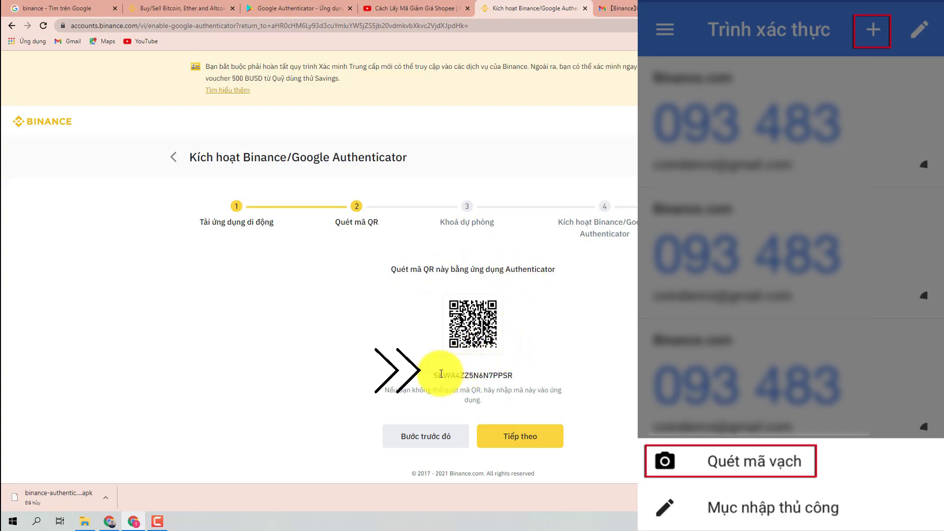
# Step: Copy the authenticator setup key and then the backup key, advancing to the activation form
pyautogui.moveTo(435, 373); pyautogui.dragTo(513, 375)
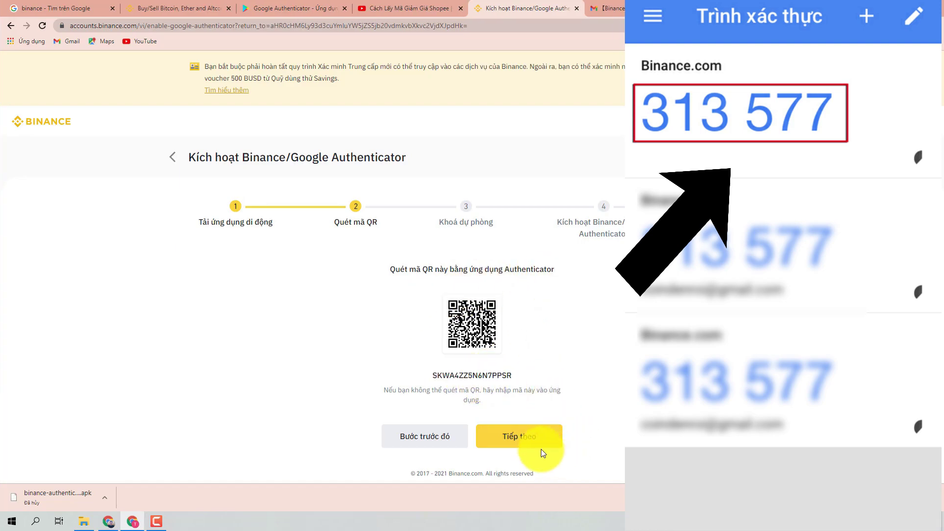
pyautogui.click(521, 437)
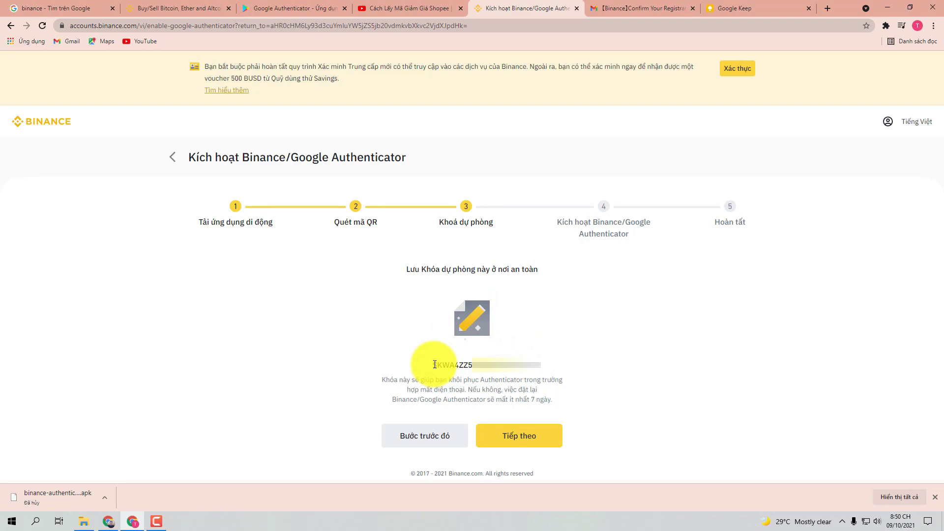
pyautogui.moveTo(434, 365); pyautogui.dragTo(504, 365)
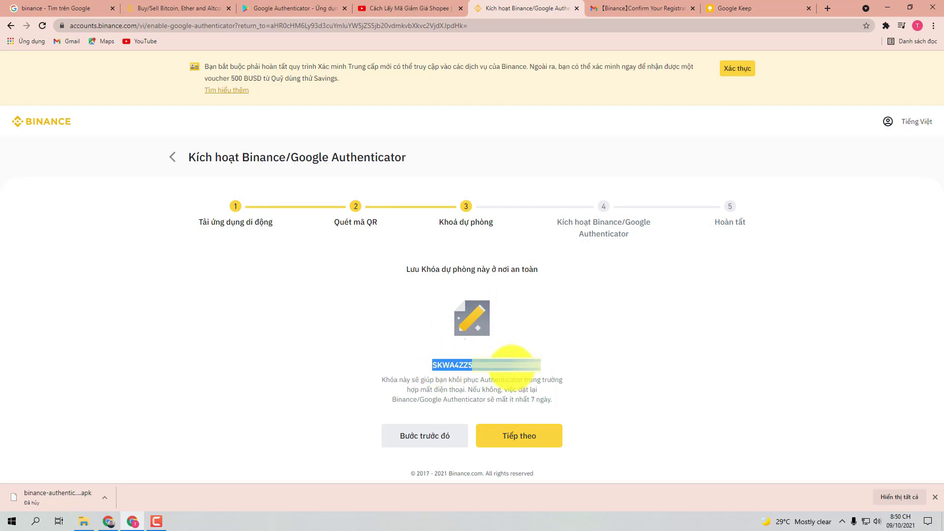
pyautogui.click(521, 436)
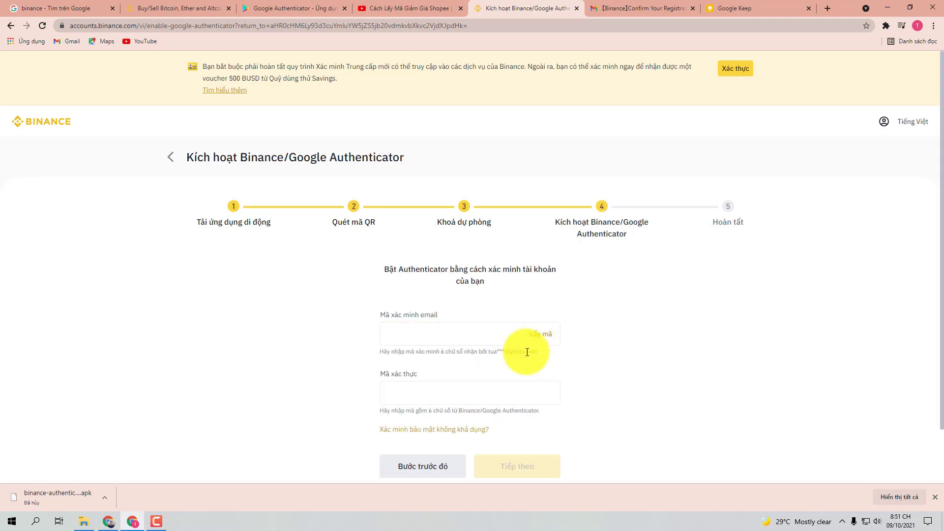
# Step: Request an email verification code with Lấy mã, then go to the Gmail tab for it
pyautogui.scroll(-2, 527, 352)
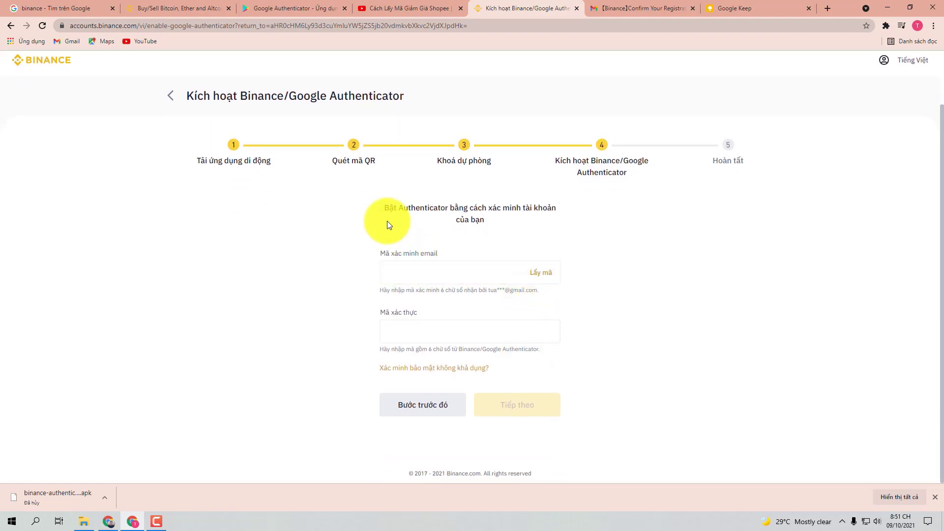
pyautogui.click(407, 271)
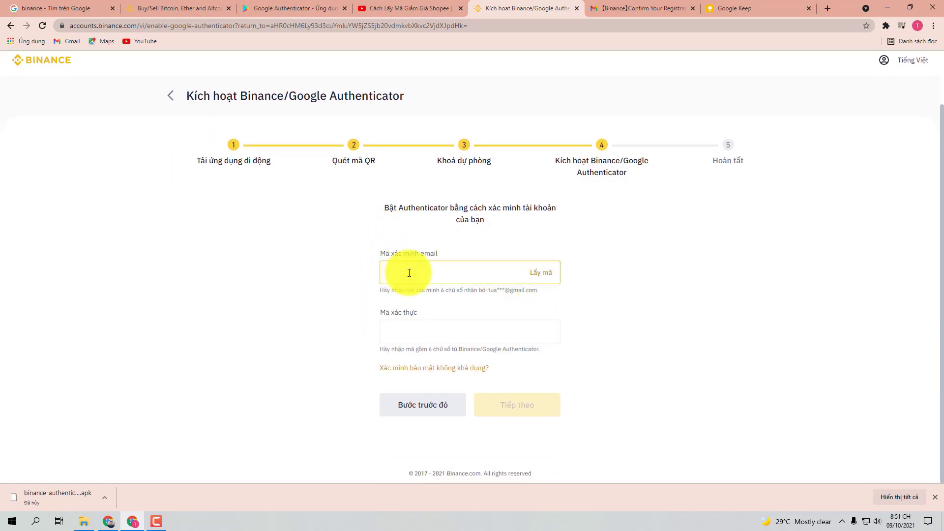
pyautogui.click(542, 275)
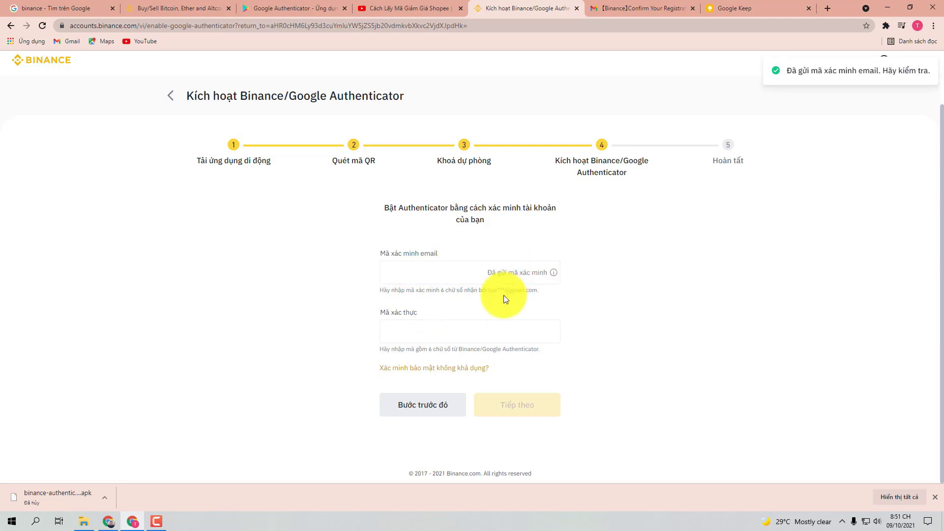
pyautogui.click(627, 6)
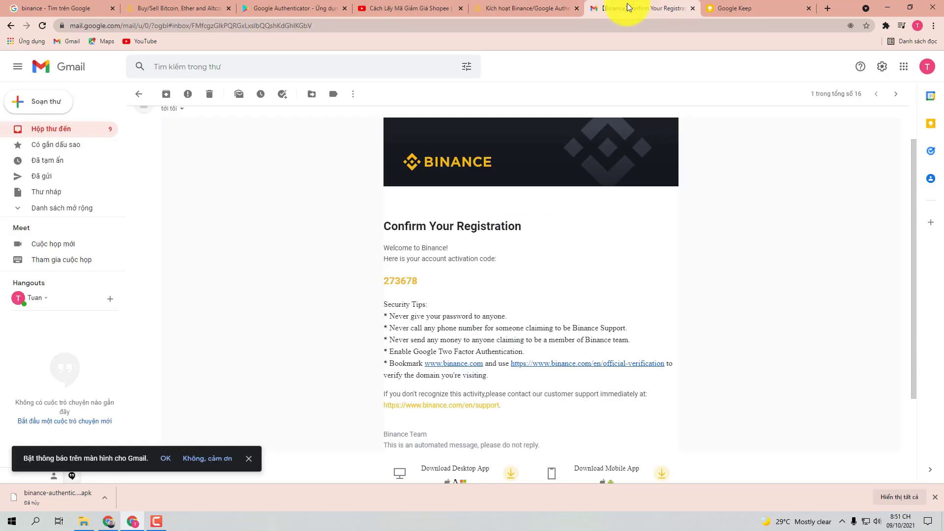
pyautogui.click(138, 94)
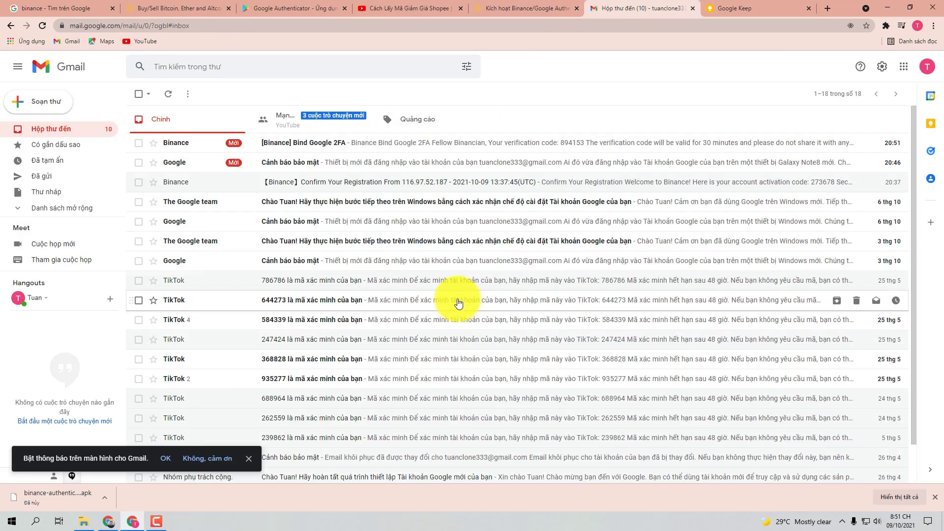
pyautogui.click(342, 143)
pyautogui.scroll(-1, 443, 319)
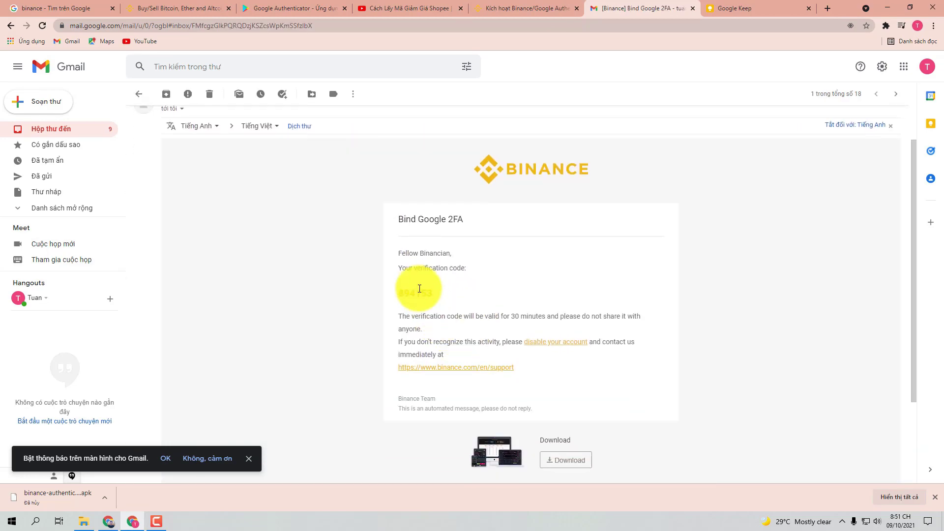
pyautogui.doubleClick(413, 292)
pyautogui.hotkey('ctrl', 'c')
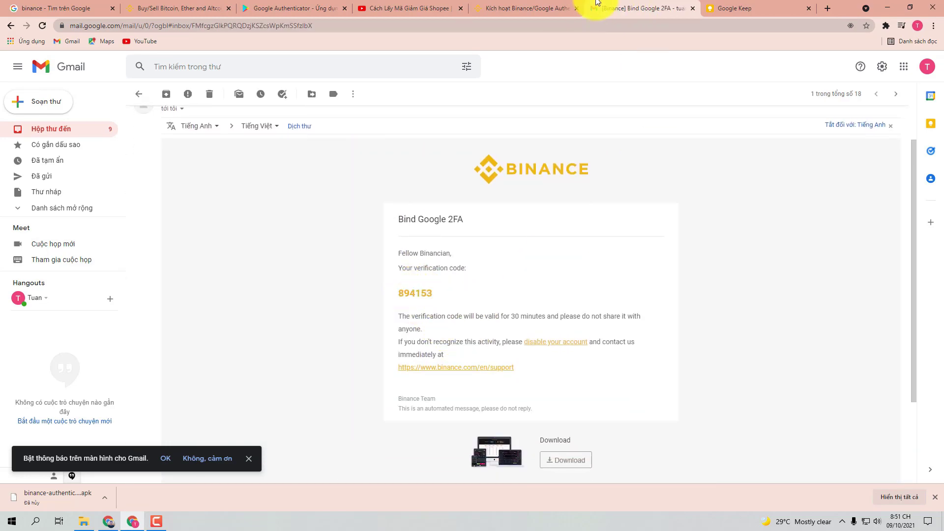
pyautogui.click(531, 8)
pyautogui.click(392, 274)
pyautogui.hotkey('ctrl', 'v')
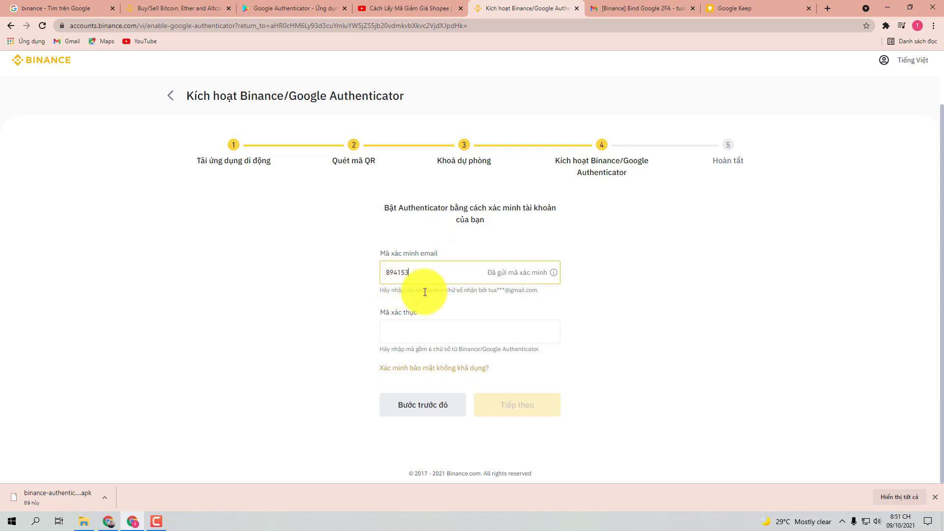
# Step: Enter the authenticator code and finish activation until Binance shows 'Đã bật Authenticator'
pyautogui.click(423, 333)
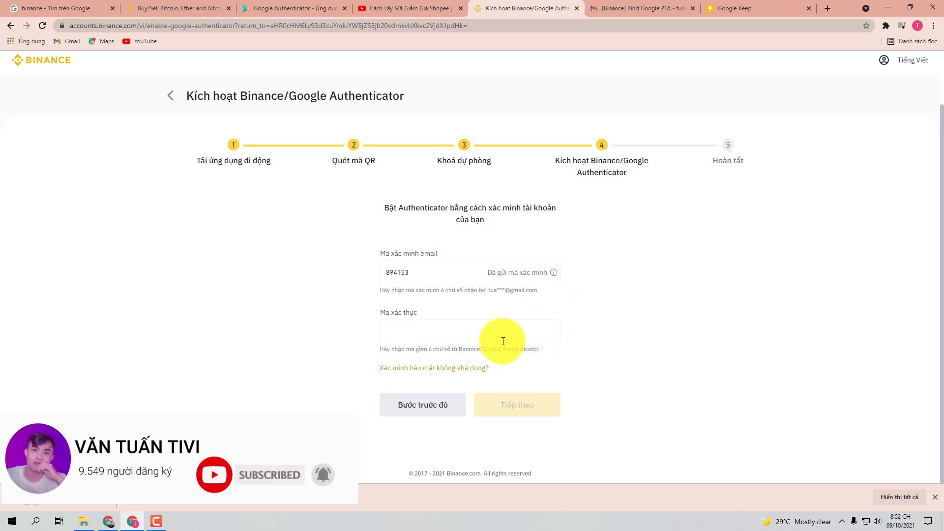
pyautogui.click(448, 333)
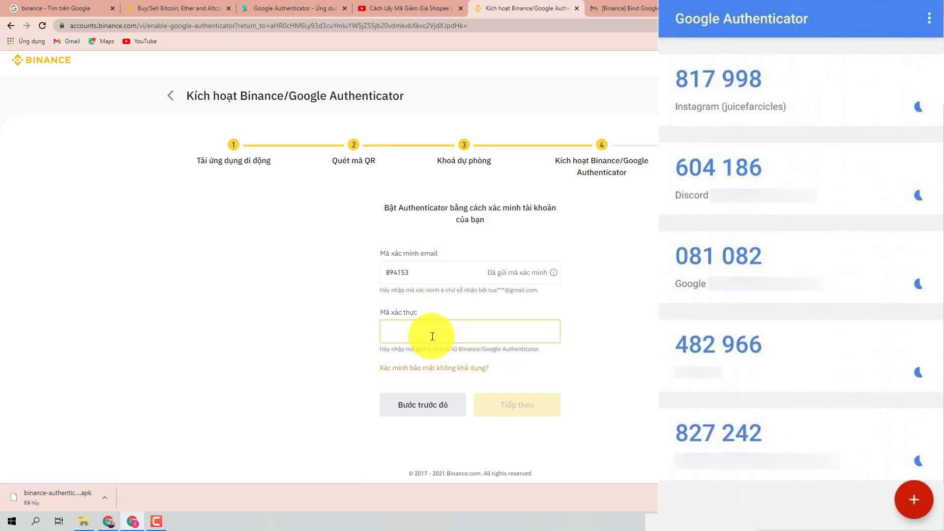
pyautogui.click(236, 522)
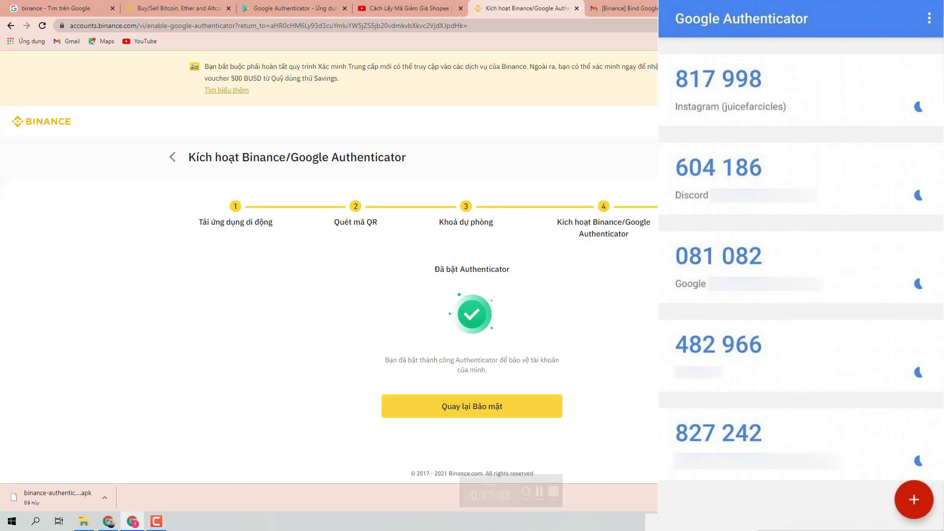
pyautogui.click(156, 521)
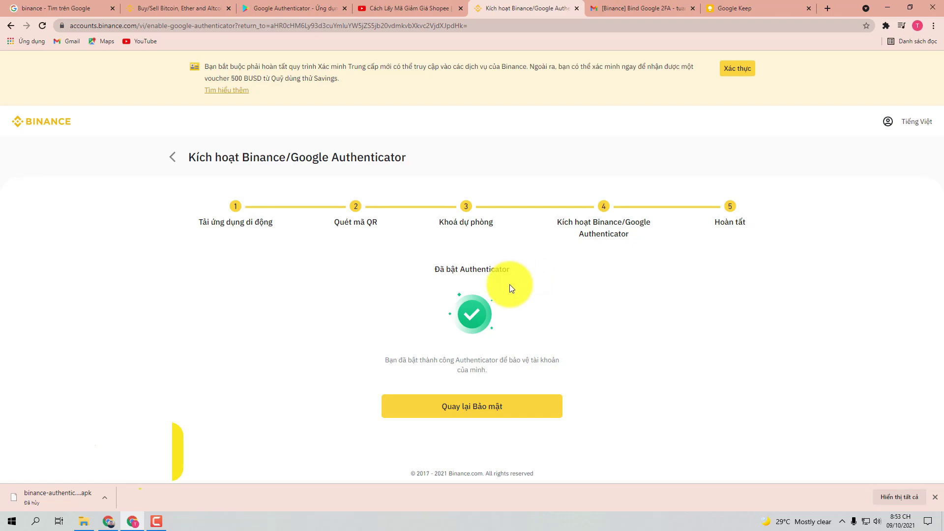
# Step: Return to the Bảo mật page and open the 'Xác minh danh tính' identity verification link
pyautogui.click(480, 410)
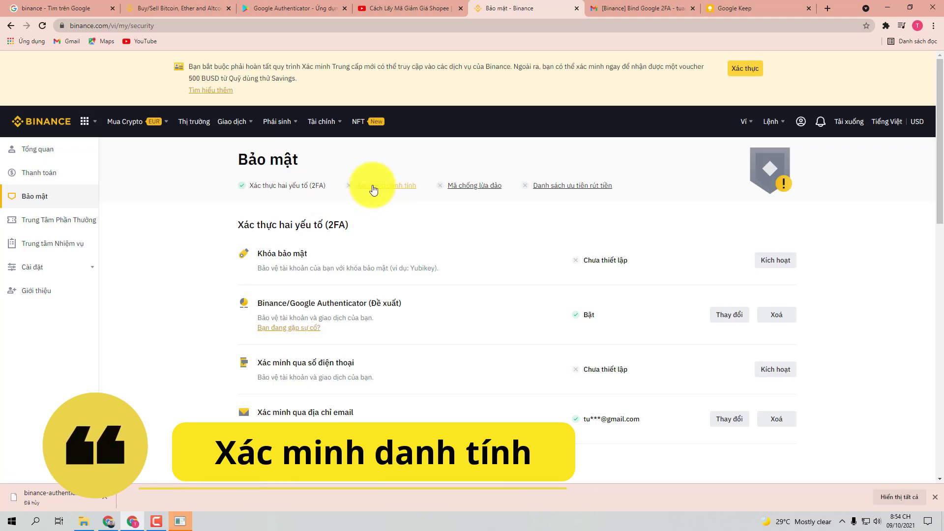
pyautogui.click(387, 186)
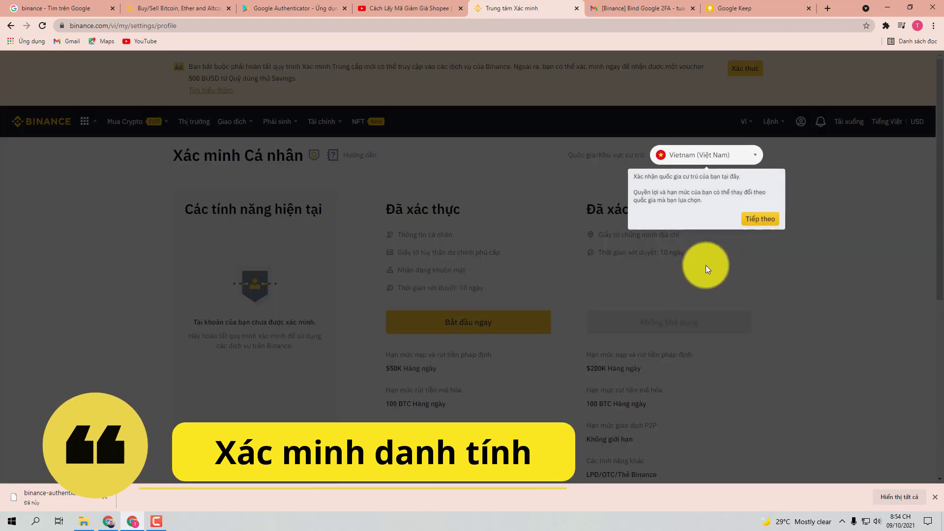
# Step: Dismiss the country tip and review the verification tiers, up to $50K fiat and 100 BTC daily
pyautogui.click(761, 220)
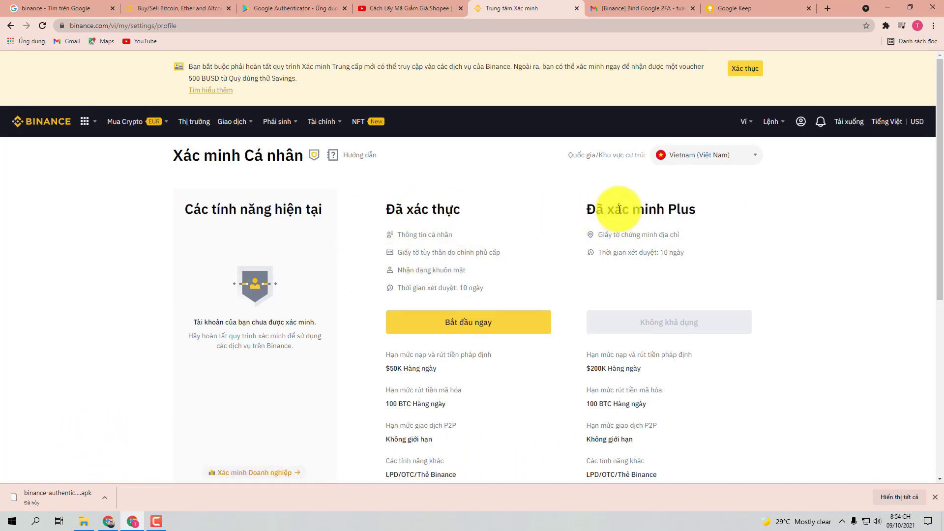
pyautogui.scroll(-1, 508, 252)
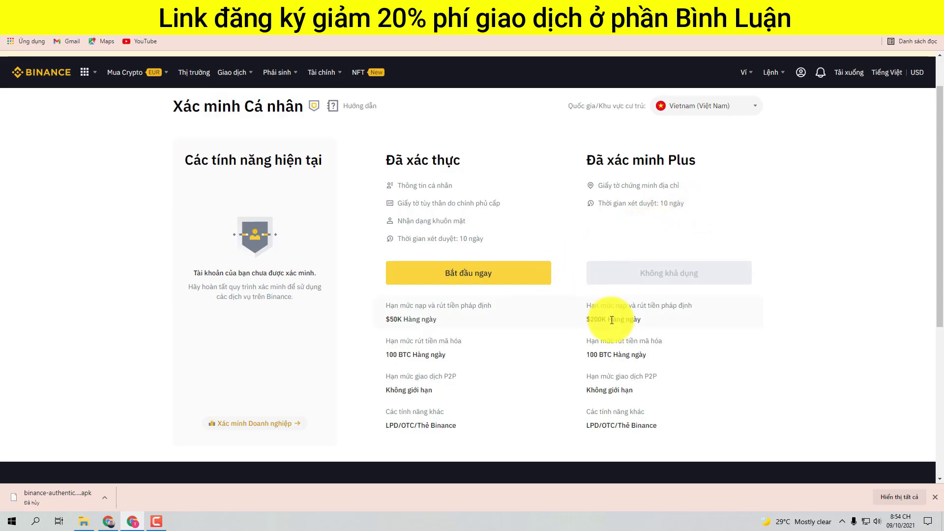
pyautogui.scroll(-1, 597, 316)
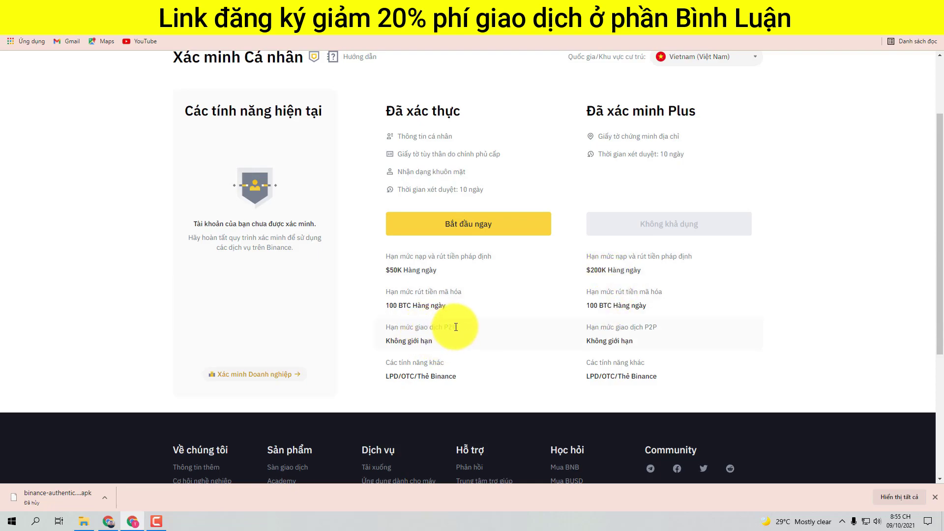
pyautogui.scroll(-1, 444, 350)
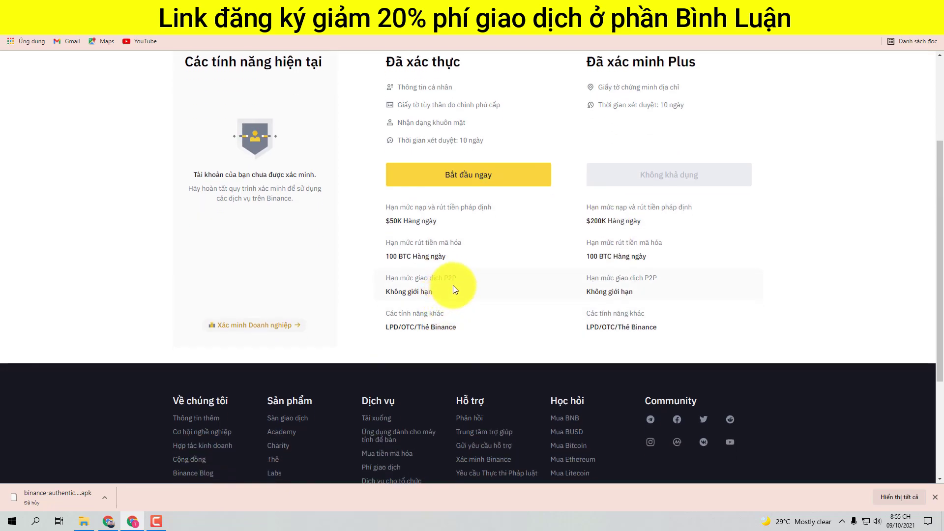
pyautogui.scroll(1, 447, 279)
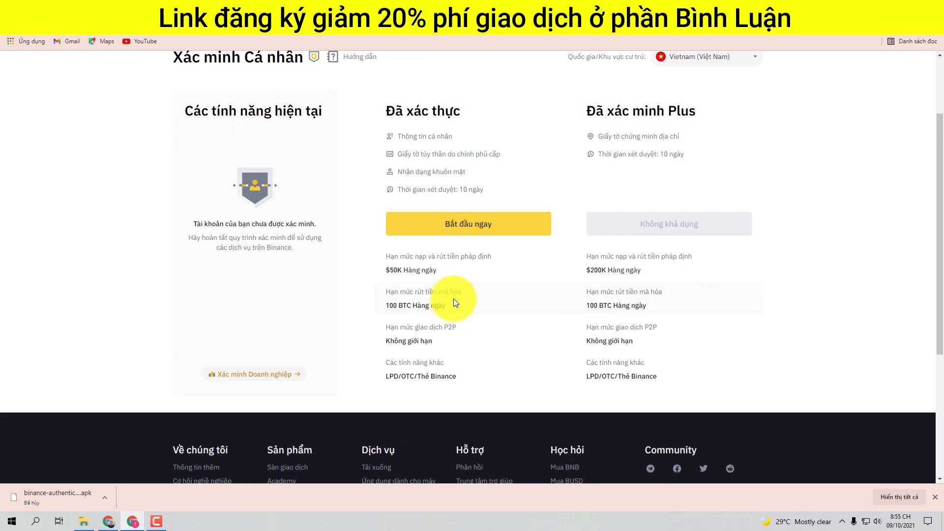
pyautogui.scroll(2, 453, 297)
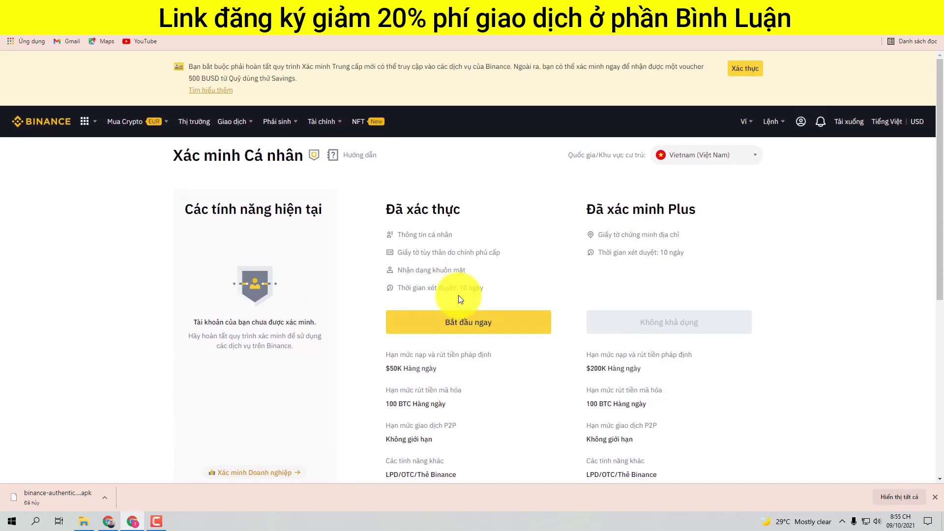
# Step: Start personal verification and enter the ID card number, full name and date of birth
pyautogui.click(460, 322)
pyautogui.click(404, 235)
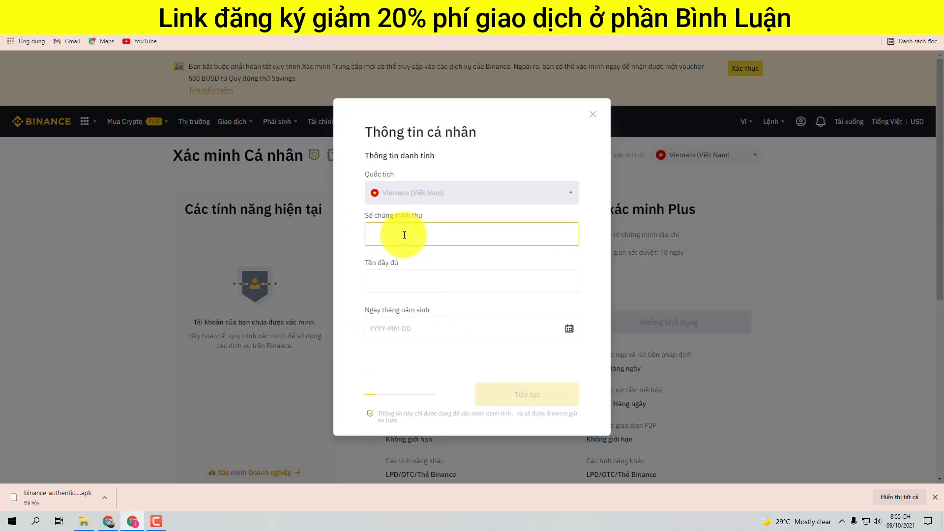
pyautogui.click(407, 281)
pyautogui.click(421, 334)
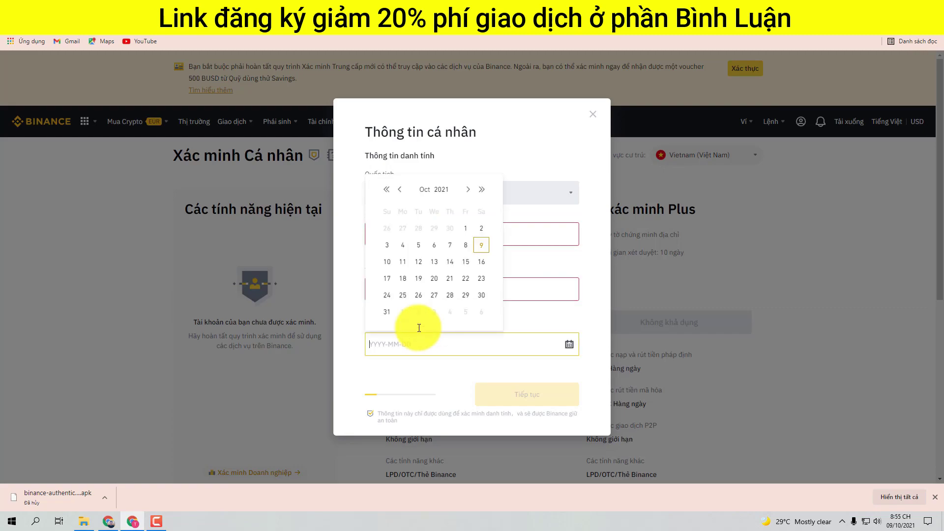
pyautogui.click(529, 230)
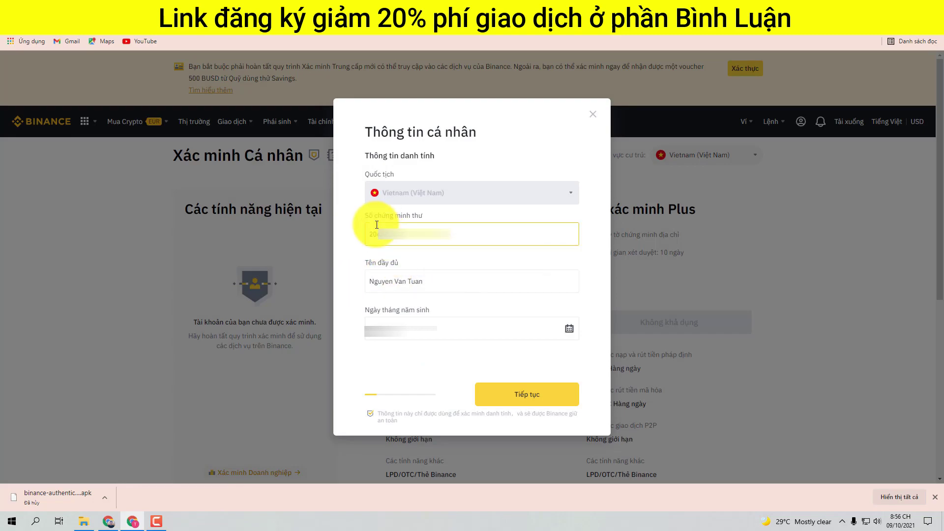
pyautogui.click(535, 399)
# Step: Enter the residential address and use its province name as the city, then continue
pyautogui.click(424, 195)
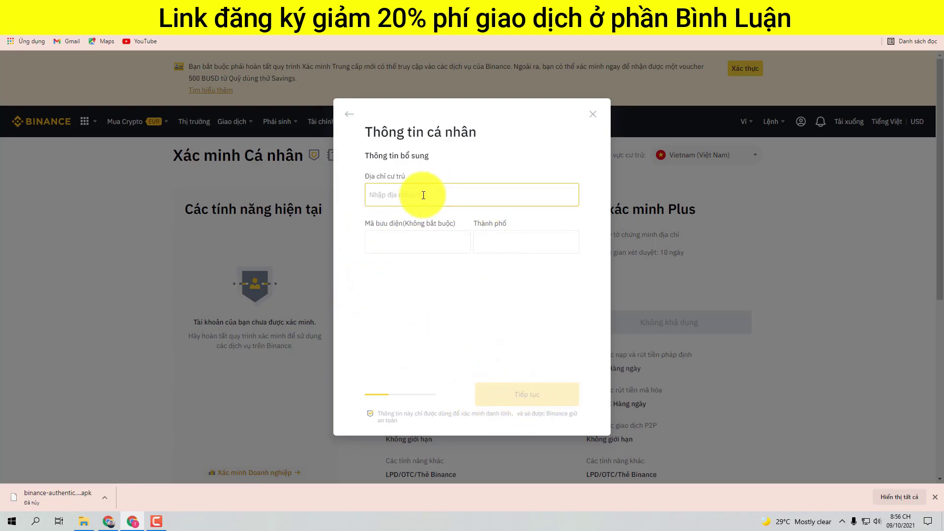
pyautogui.click(364, 176)
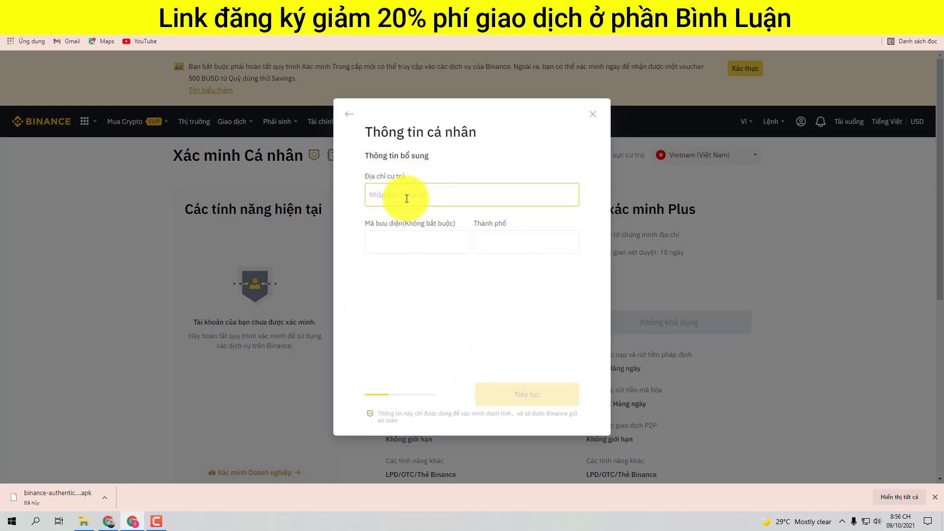
pyautogui.hotkey('ctrl', 'v')
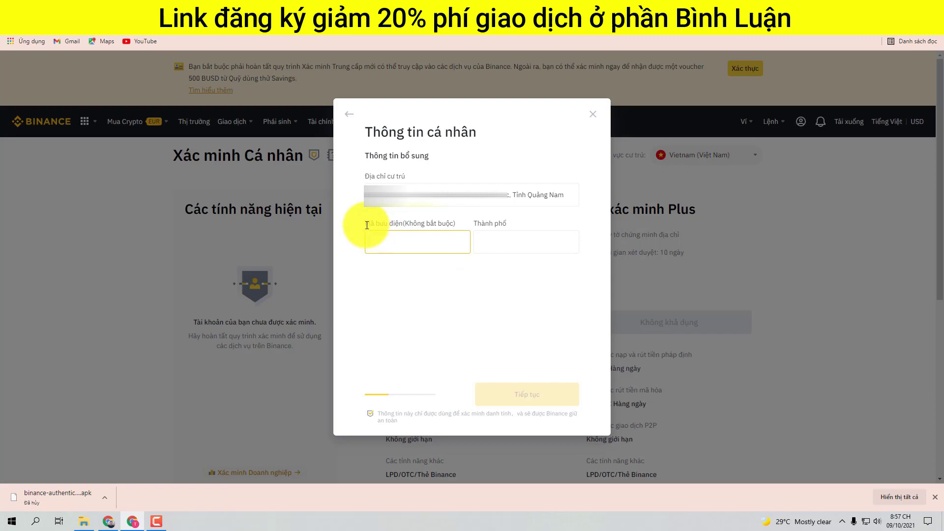
pyautogui.moveTo(364, 223); pyautogui.dragTo(415, 228)
pyautogui.click(428, 222)
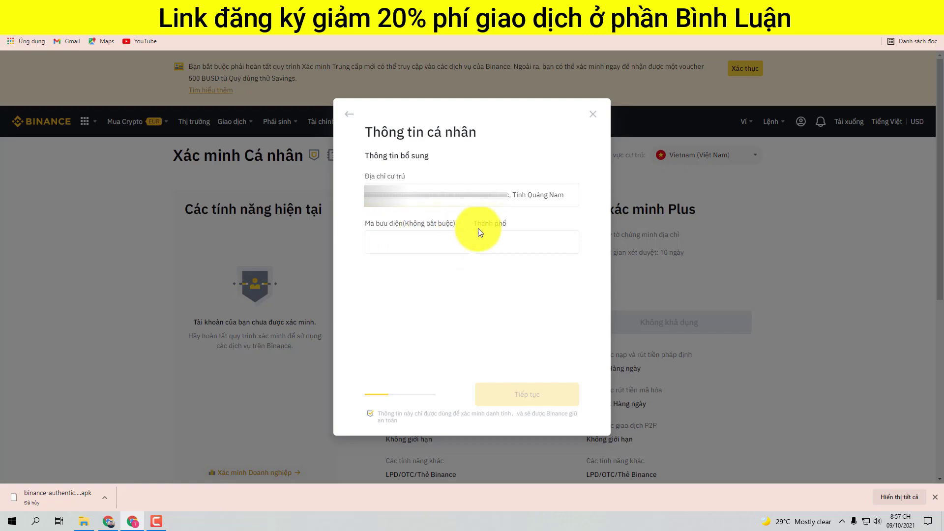
pyautogui.click(502, 242)
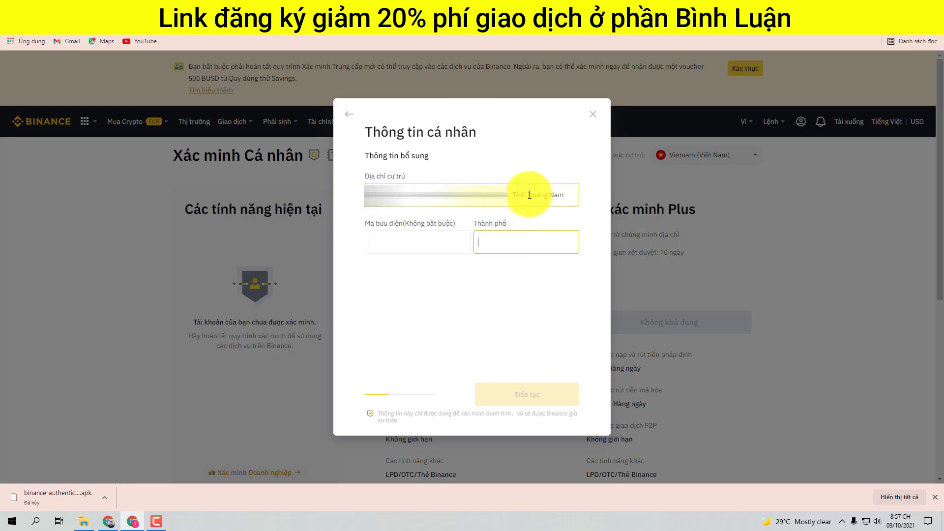
pyautogui.moveTo(529, 194); pyautogui.dragTo(568, 195)
pyautogui.hotkey('ctrl', 'c')
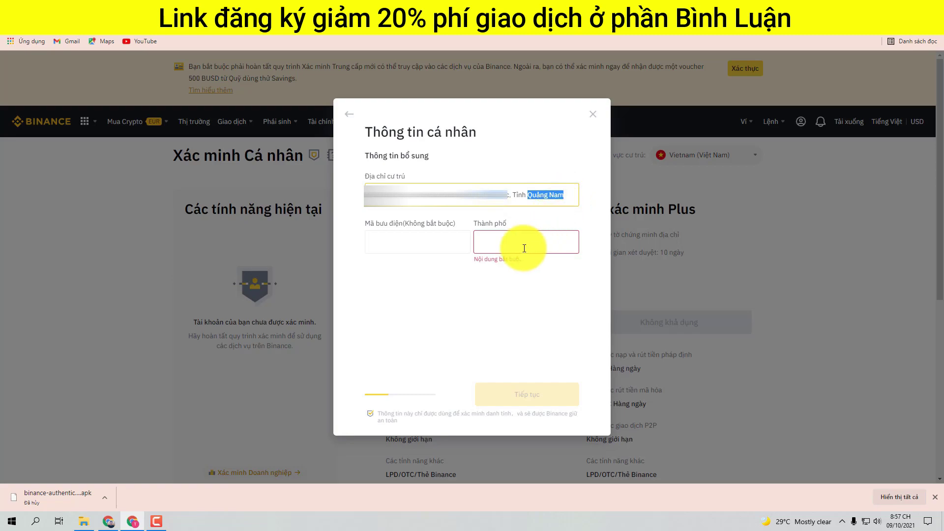
pyautogui.click(503, 244)
pyautogui.hotkey('ctrl', 'v')
pyautogui.click(429, 242)
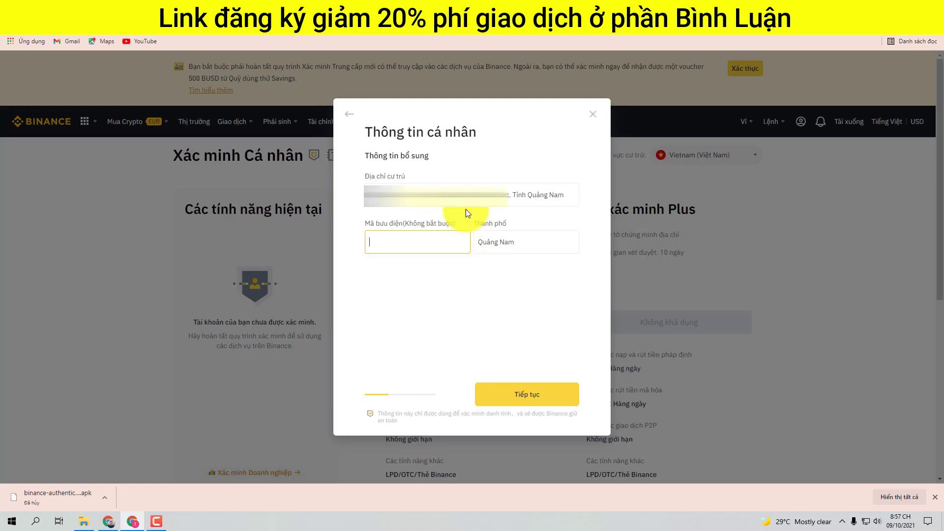
pyautogui.click(532, 400)
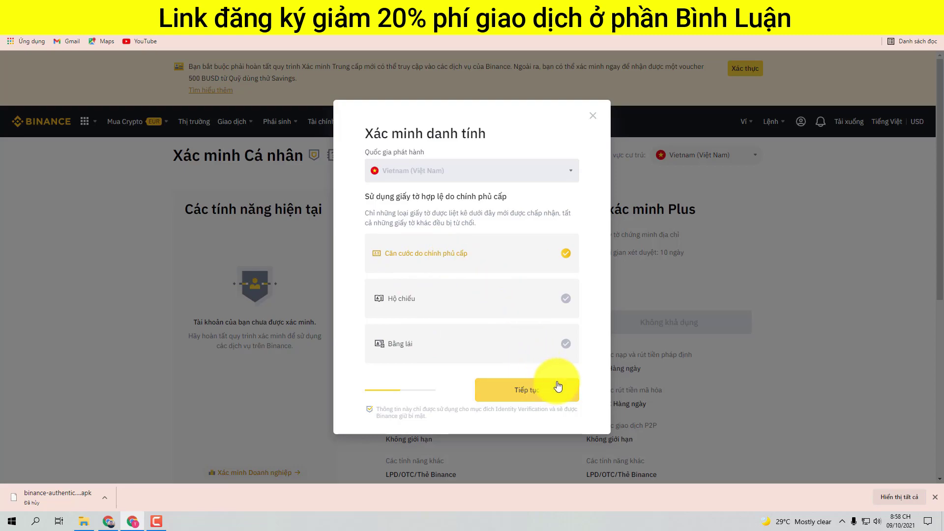
# Step: Choose the Căn cước ID card and upload its Front and back images, then continue
pyautogui.click(540, 392)
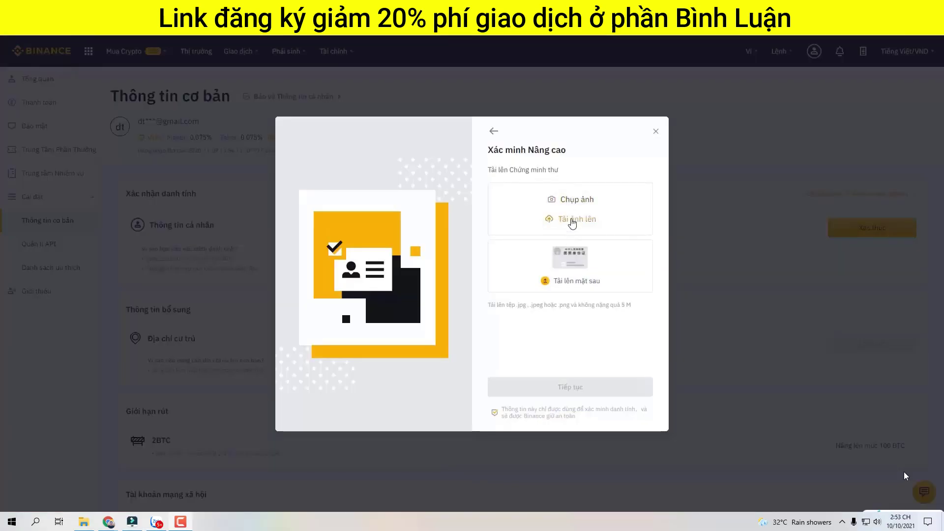
pyautogui.click(572, 221)
pyautogui.click(115, 97)
pyautogui.doubleClick(115, 98)
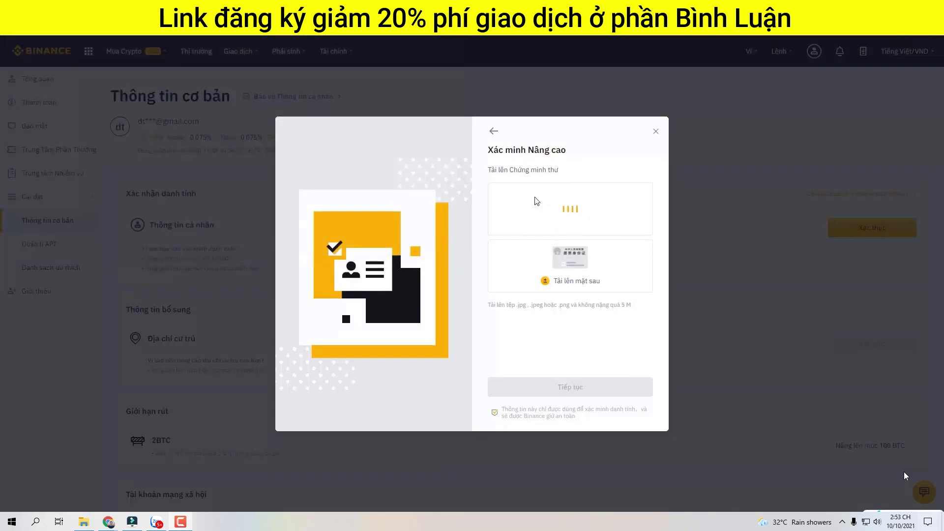
pyautogui.moveTo(563, 258)
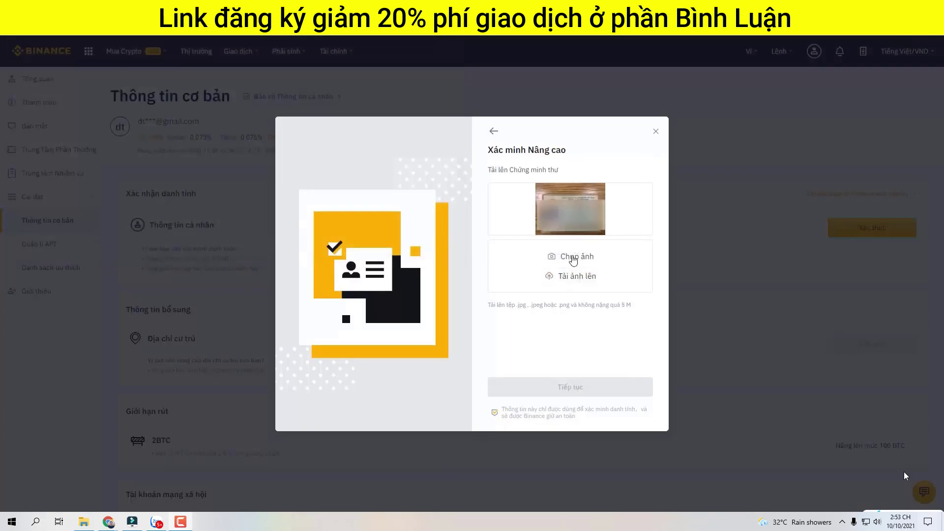
pyautogui.click(574, 275)
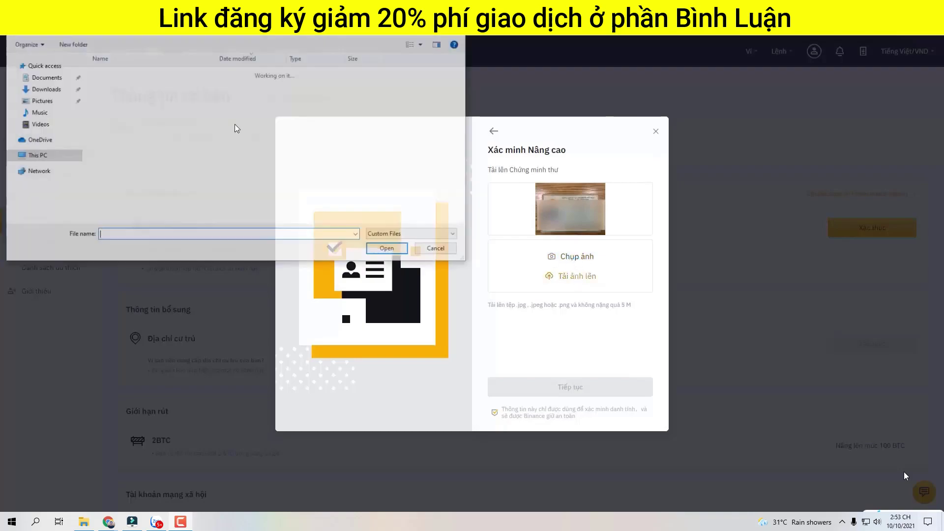
pyautogui.doubleClick(109, 86)
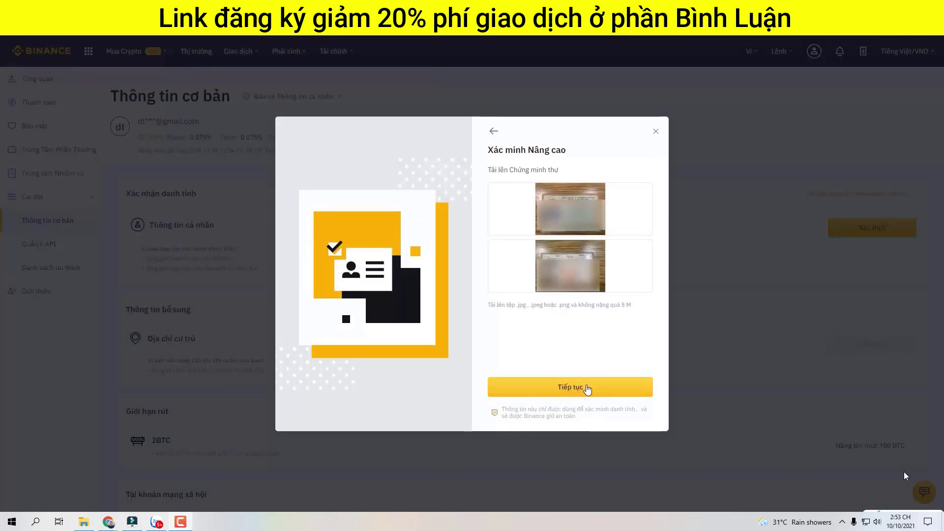
pyautogui.click(587, 389)
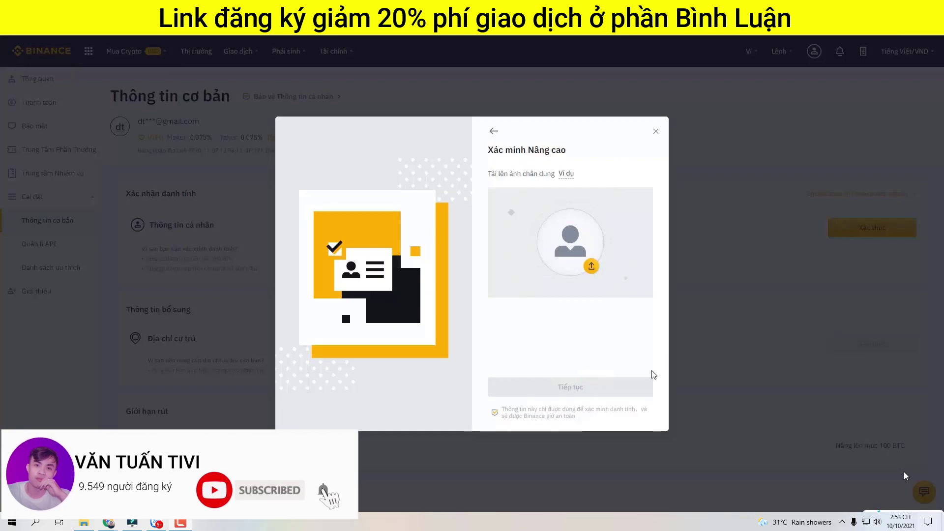
# Step: Upload a portrait image file from the computer and continue to face verification
pyautogui.moveTo(573, 182)
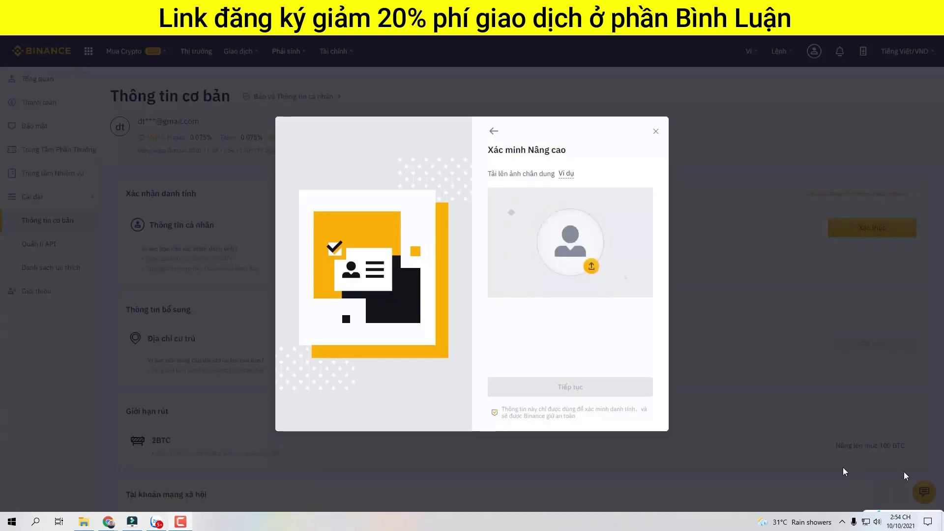
pyautogui.moveTo(565, 230)
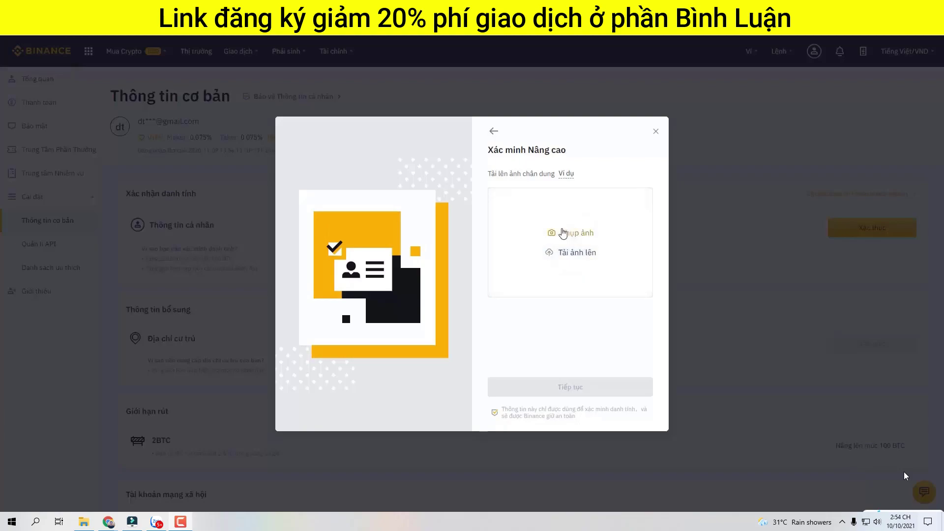
pyautogui.click(567, 254)
pyautogui.doubleClick(123, 87)
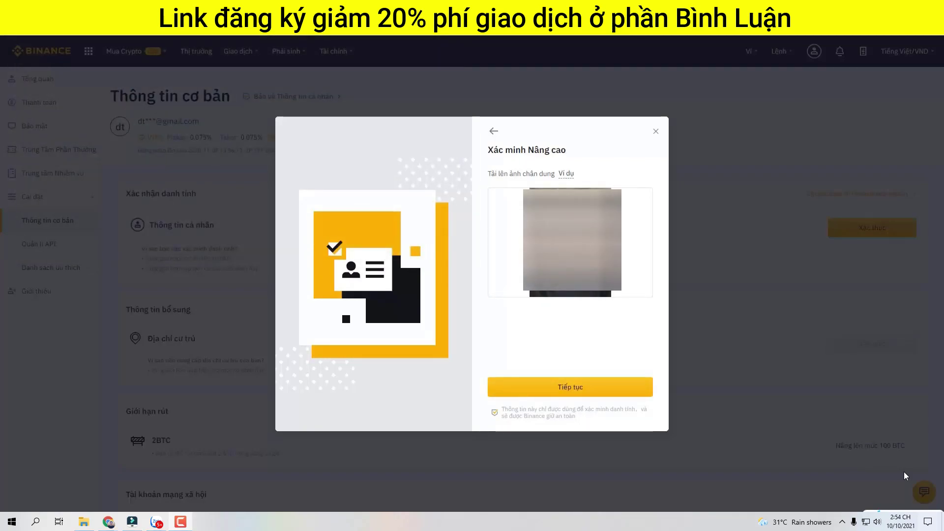
pyautogui.click(570, 386)
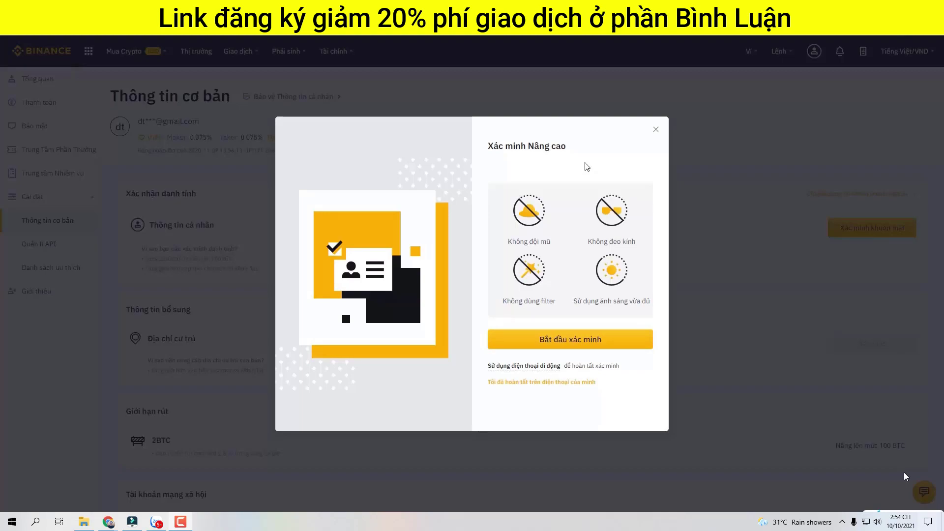
# Step: Start the face verification scan and allow the site camera access
pyautogui.click(586, 339)
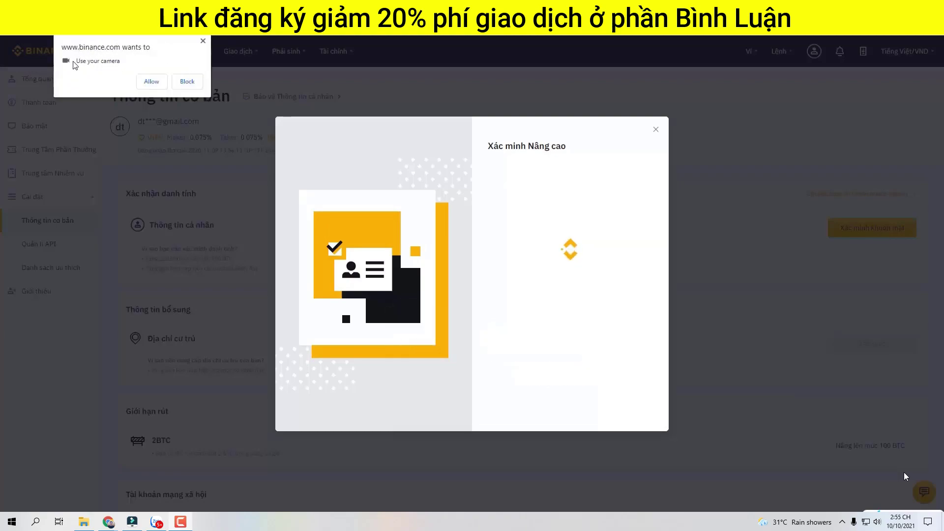
pyautogui.click(152, 82)
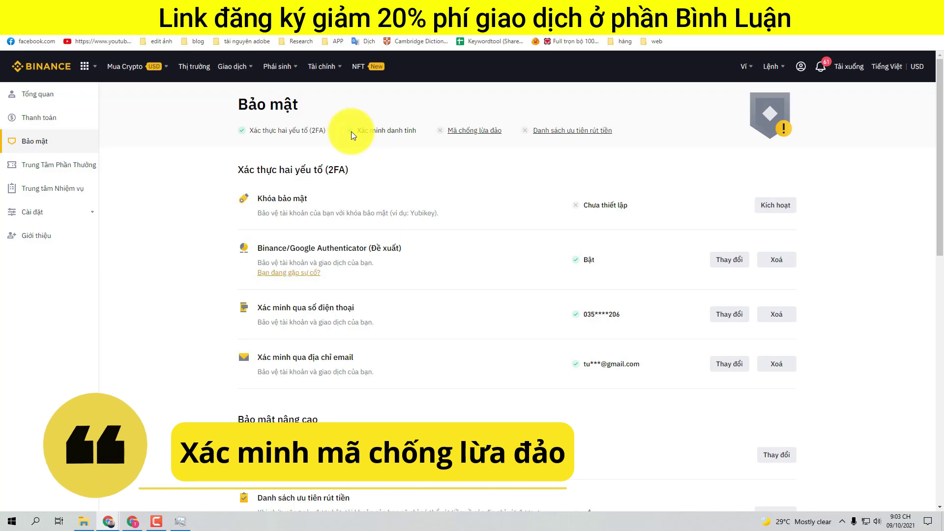
# Step: Open Binance's 'Mã chống lừa đảo' anti-phishing code page from Bảo mật
pyautogui.click(473, 137)
pyautogui.scroll(-1, 487, 389)
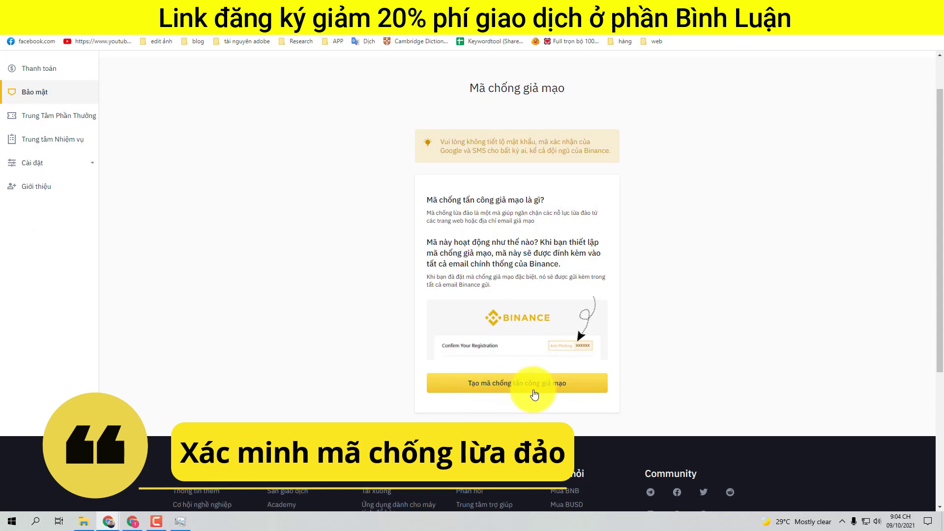
pyautogui.scroll(1, 544, 389)
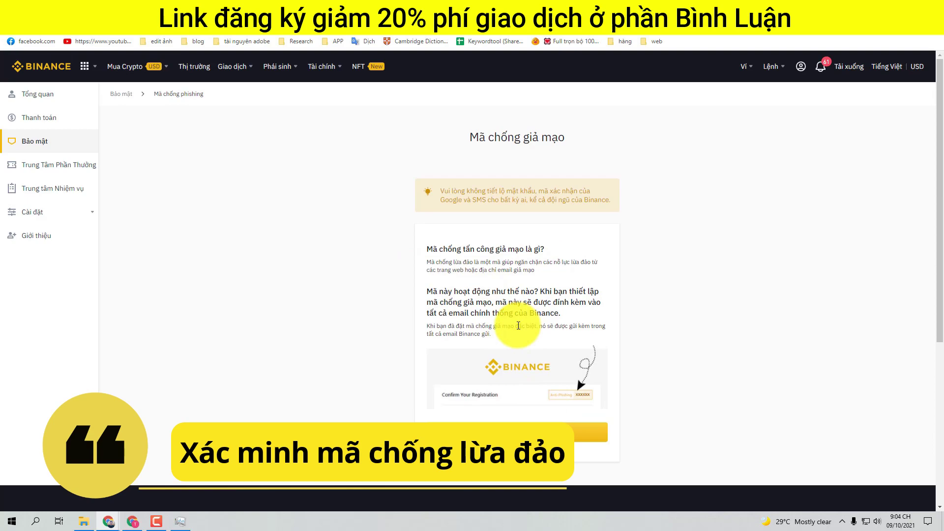
# Step: Switch from Binance to the Gmail inbox in the other Chrome window
pyautogui.hotkey('ctrl', 't')
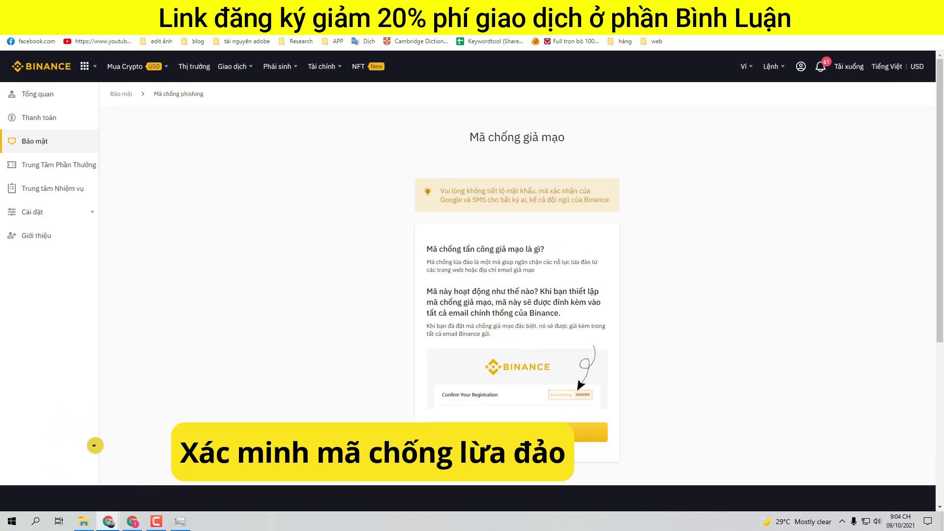
pyautogui.hotkey('ctrl', 'w')
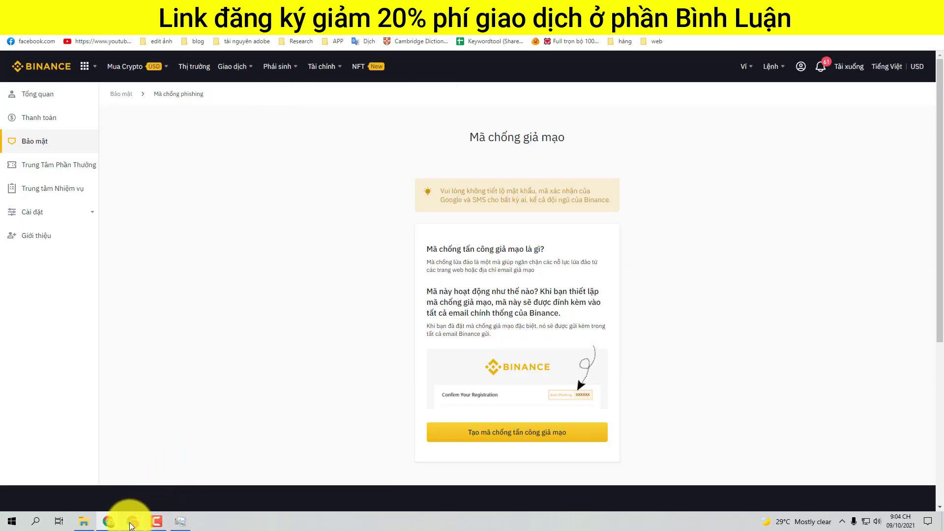
pyautogui.click(133, 521)
pyautogui.hotkey('ctrl', 'Tab')
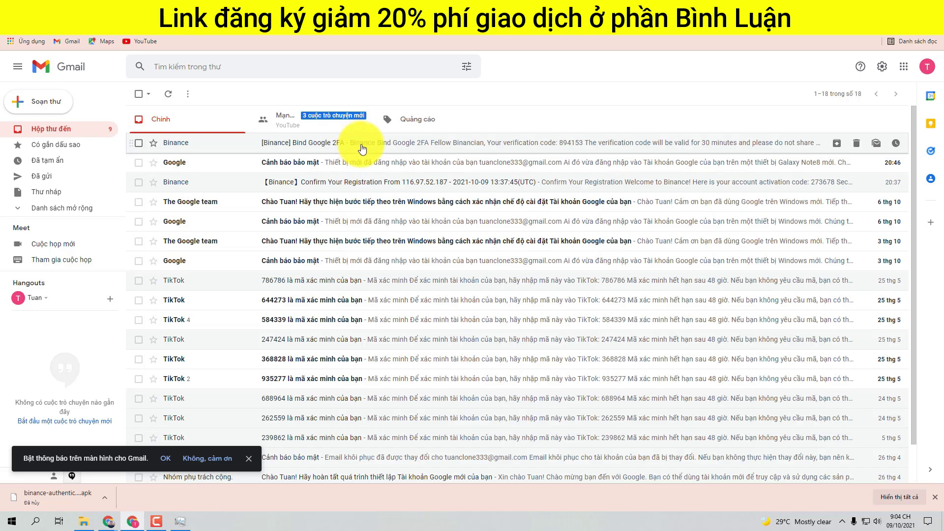
# Step: Open the [Binance] Bind Google 2FA email and read its verification code
pyautogui.click(374, 144)
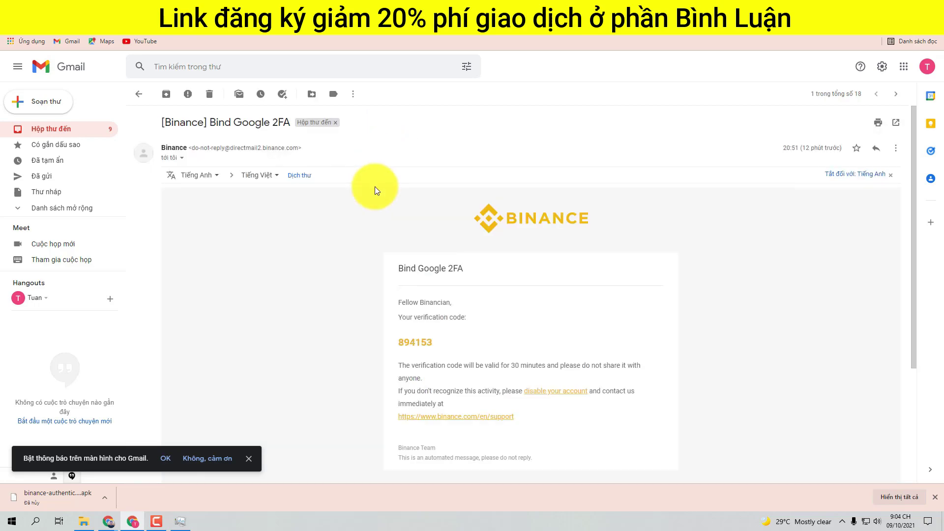
pyautogui.scroll(-1, 391, 278)
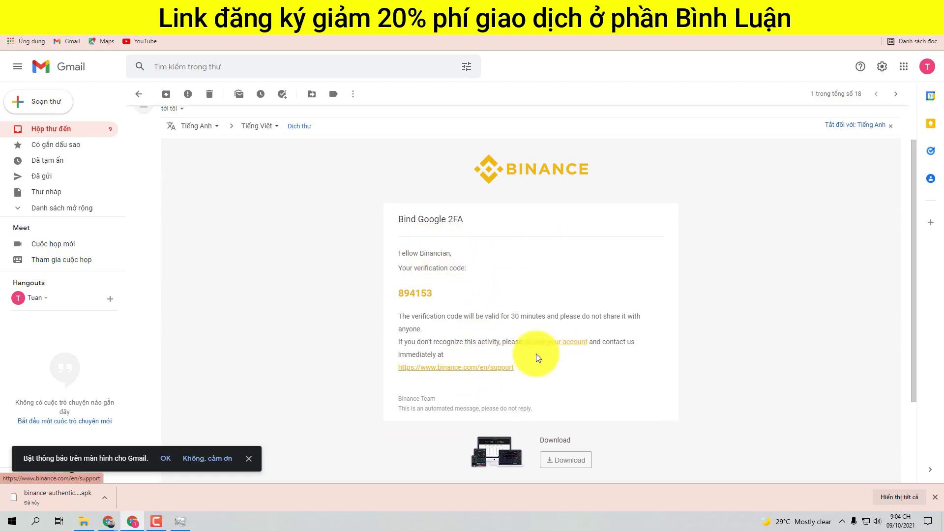
pyautogui.scroll(2, 495, 309)
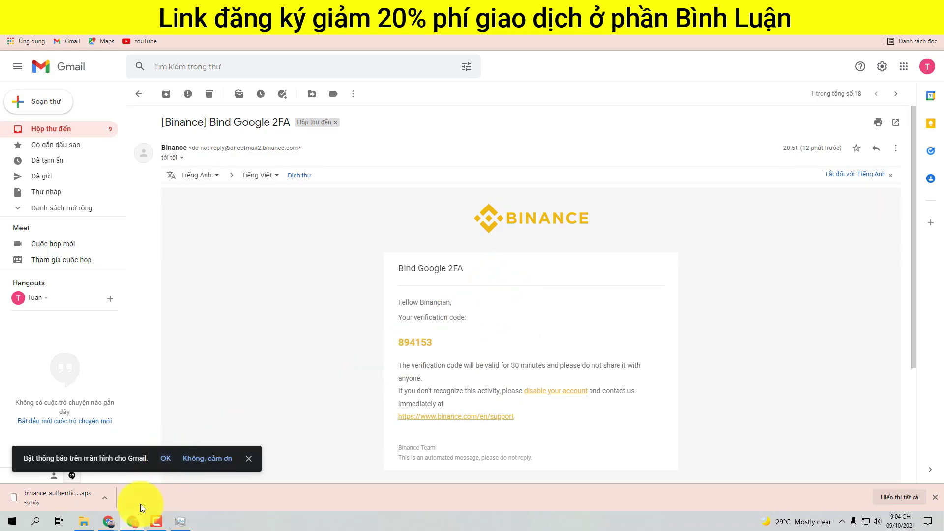
# Step: Return to Binance's 'Mã chống giả mạo' anti-phishing code page
pyautogui.moveTo(116, 519)
pyautogui.click(64, 482)
pyautogui.scroll(-2, 503, 320)
pyautogui.scroll(1, 502, 317)
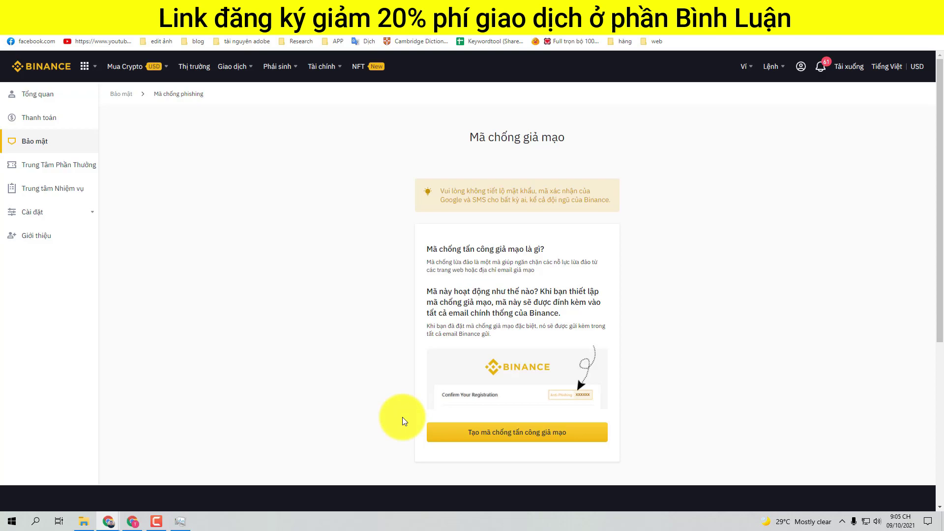
# Step: Create a new anti-phishing code, entering the chosen code, and submit it
pyautogui.click(520, 437)
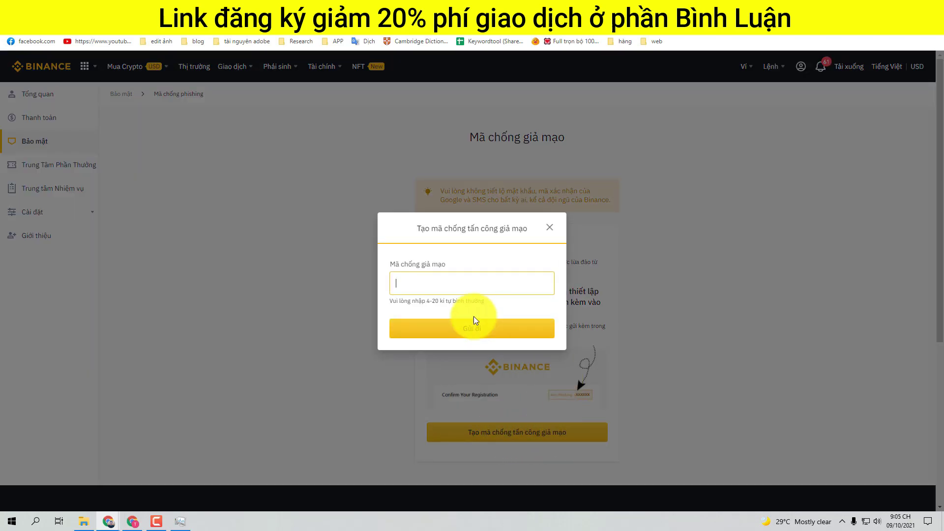
pyautogui.write('00')
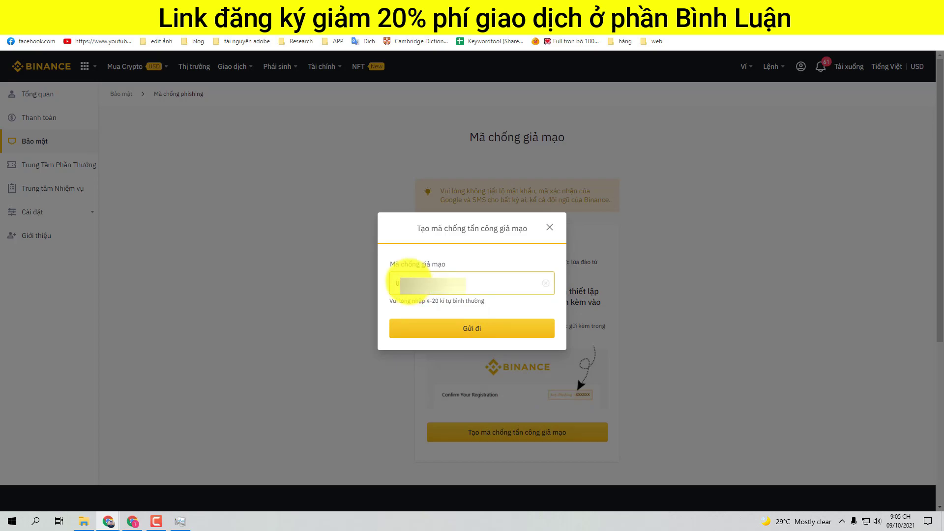
pyautogui.click(472, 329)
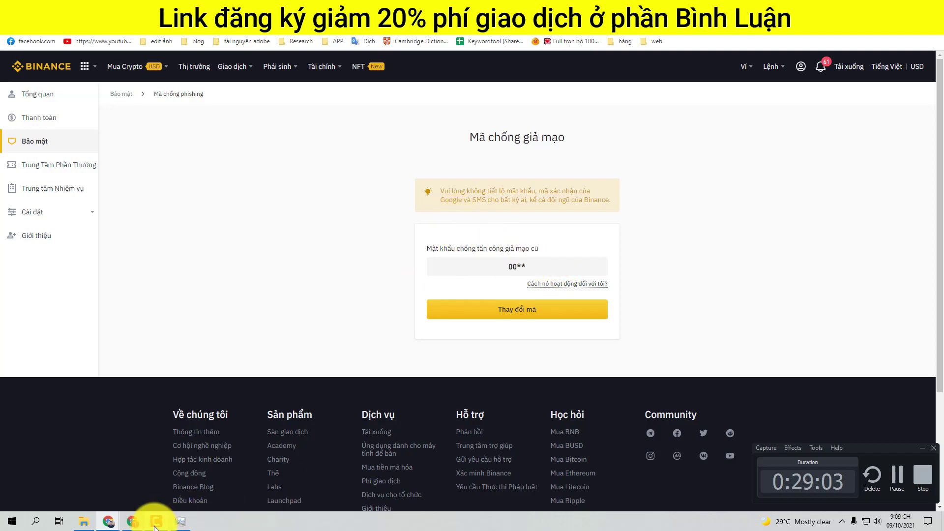
# Step: Switch to the Gmail window and open the item further down the inbox
pyautogui.click(132, 525)
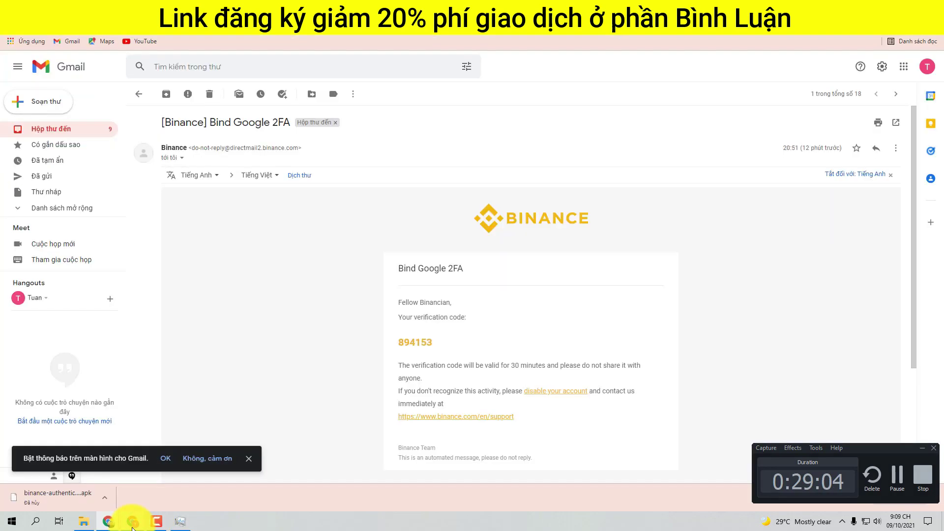
pyautogui.scroll(-3, 514, 335)
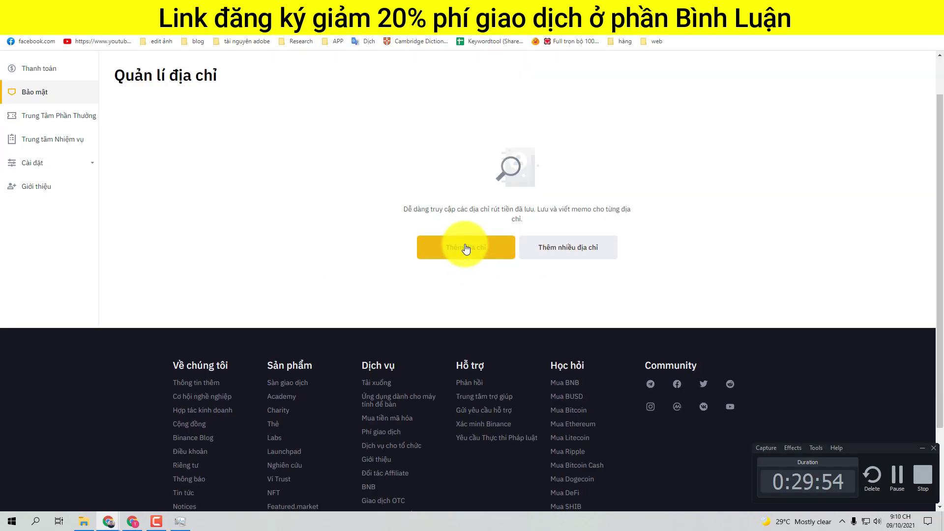
pyautogui.click(466, 248)
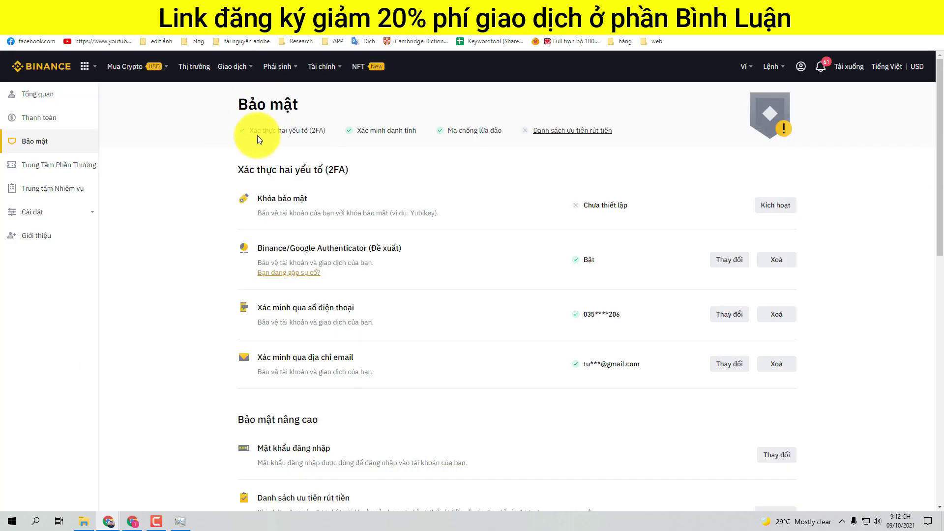
# Step: Check that Xác minh Cá nhân shows Đã hoàn tất, then return to the Bảo mật overview
pyautogui.click(50, 212)
pyautogui.click(59, 238)
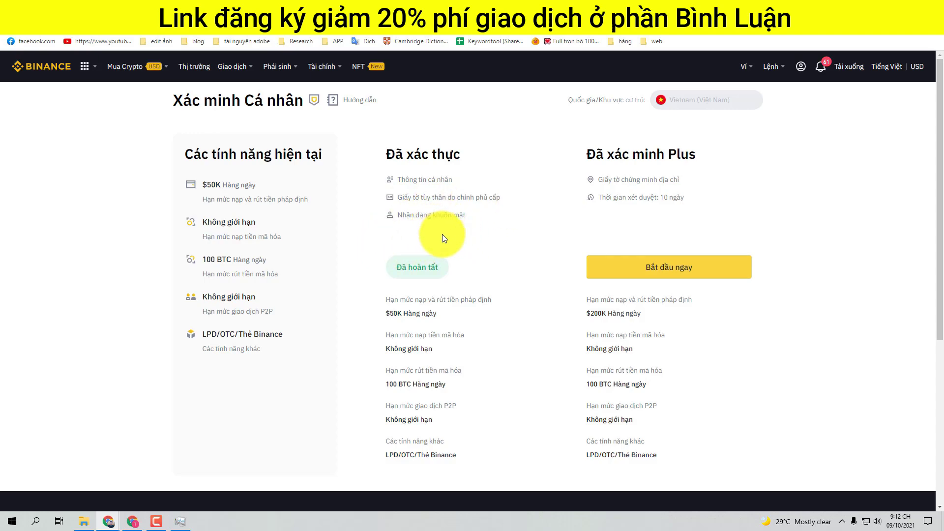
pyautogui.click(10, 26)
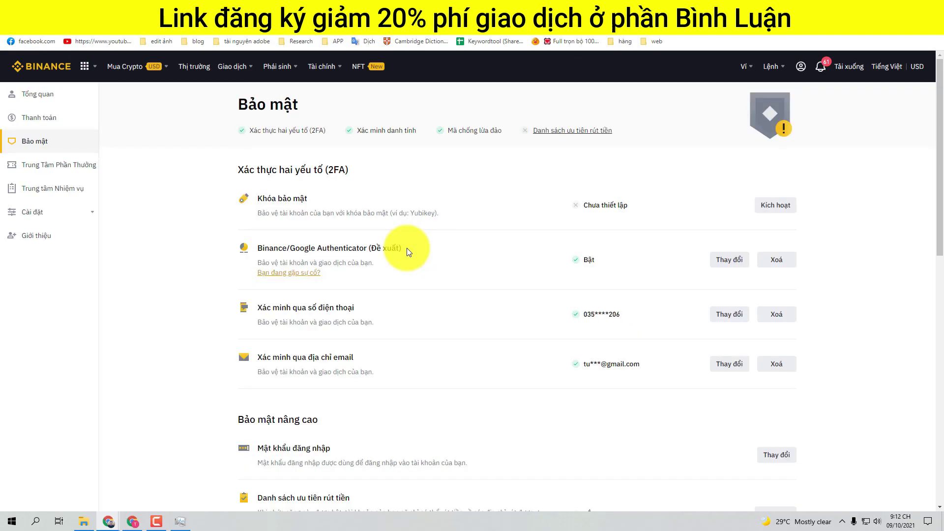